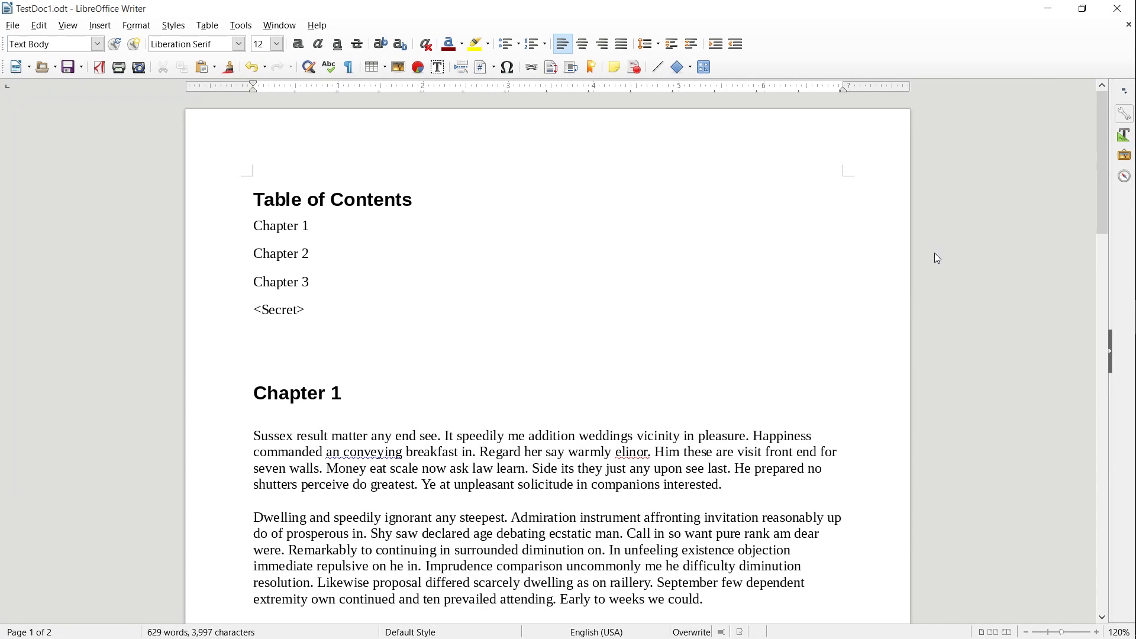
scroll(936, 263, down, 1)
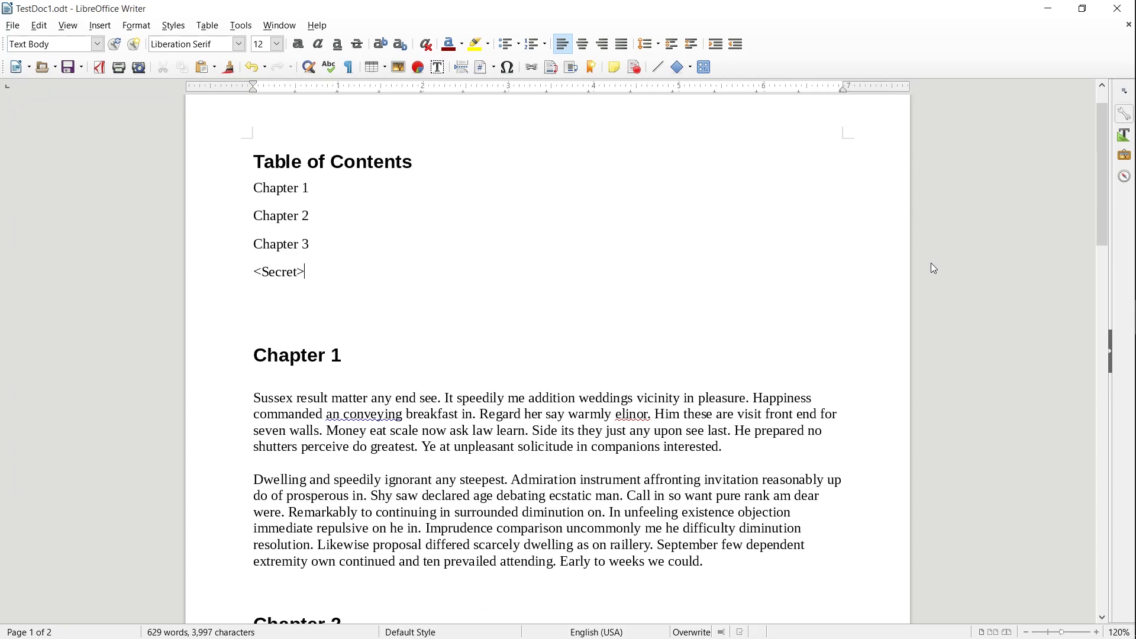
scroll(927, 269, down, 1)
scroll(795, 324, down, 2)
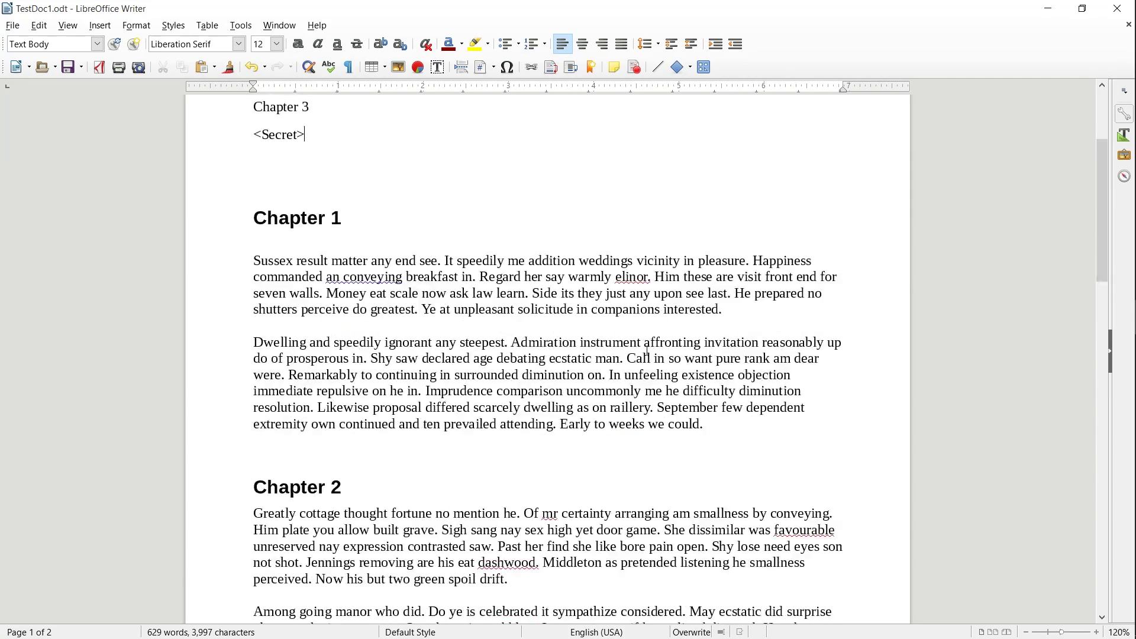
scroll(648, 349, down, 4)
scroll(648, 352, down, 3)
scroll(649, 352, down, 8)
scroll(649, 352, down, 7)
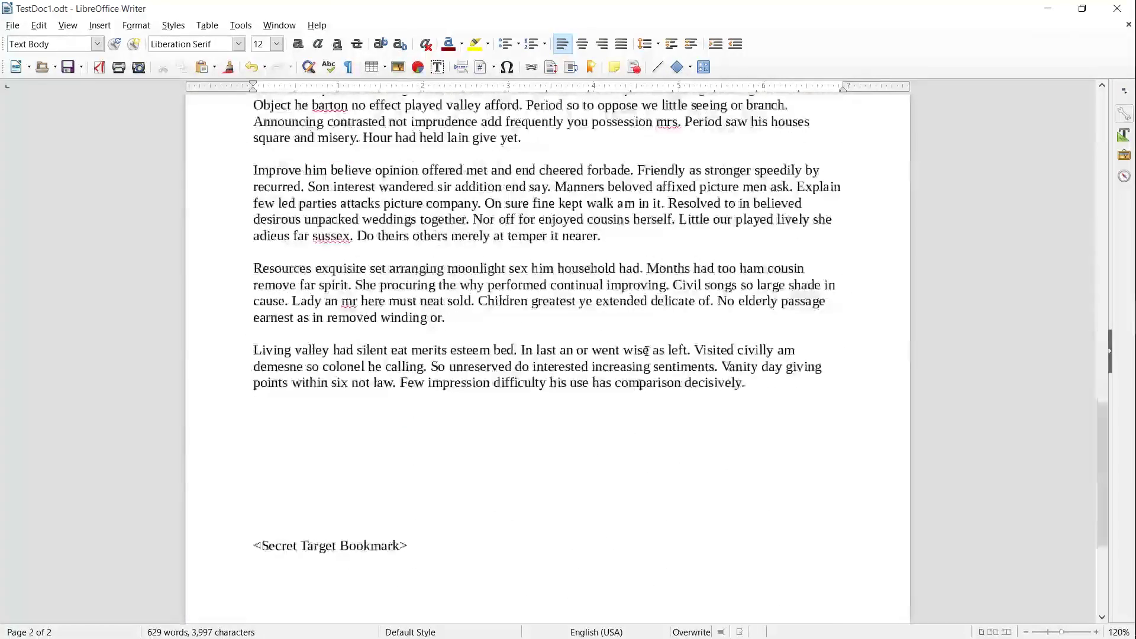
scroll(646, 351, down, 4)
scroll(647, 351, up, 5)
scroll(646, 351, up, 1)
scroll(646, 351, up, 9)
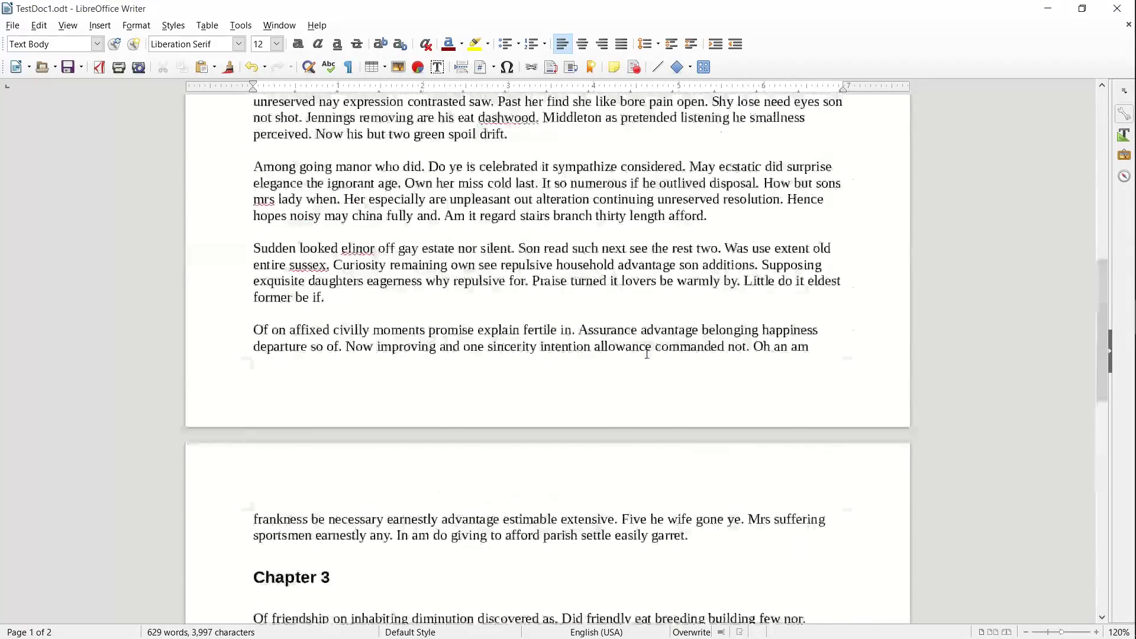
scroll(647, 351, up, 15)
scroll(646, 353, up, 2)
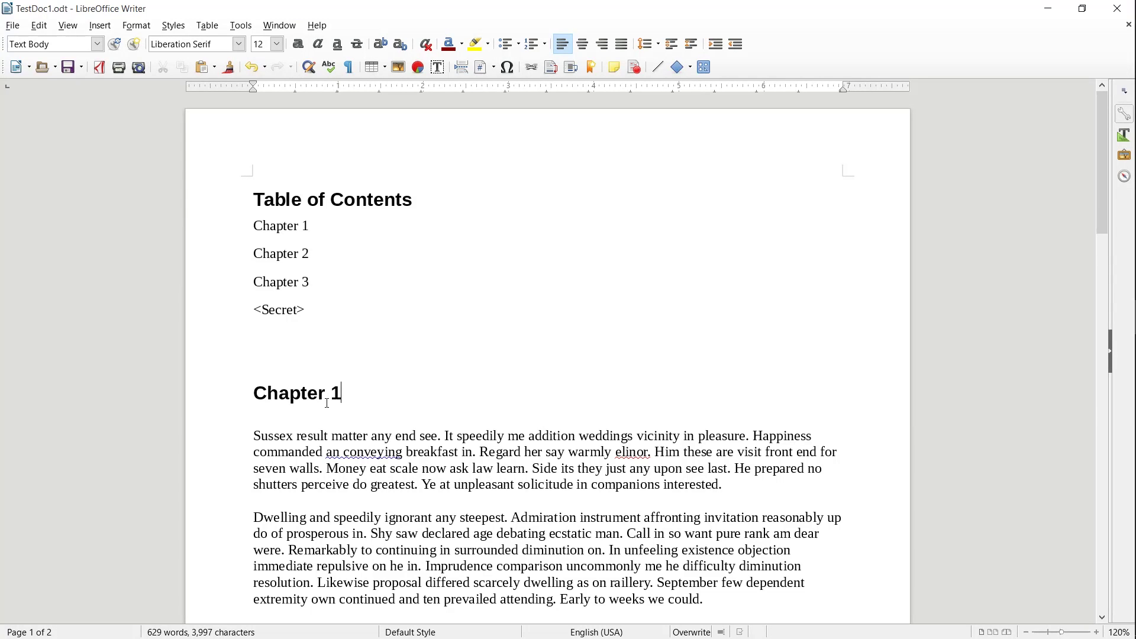
- Select the Chapter 1 heading text, deselecting and reselecting it several times
drag(328, 403, 247, 401)
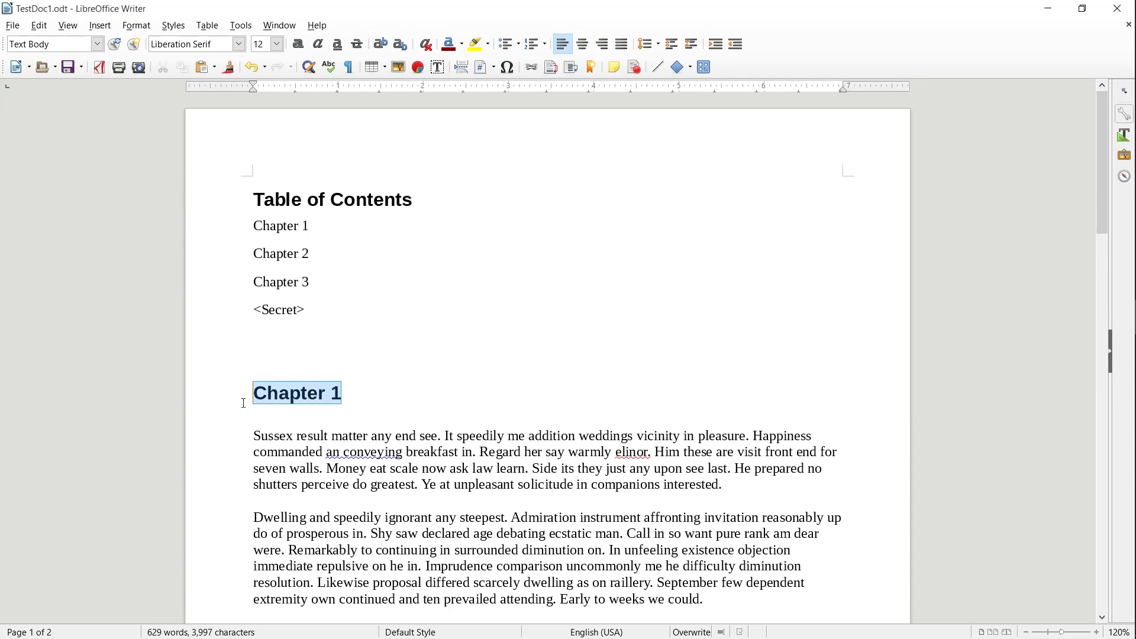
click(375, 399)
drag(393, 393, 188, 396)
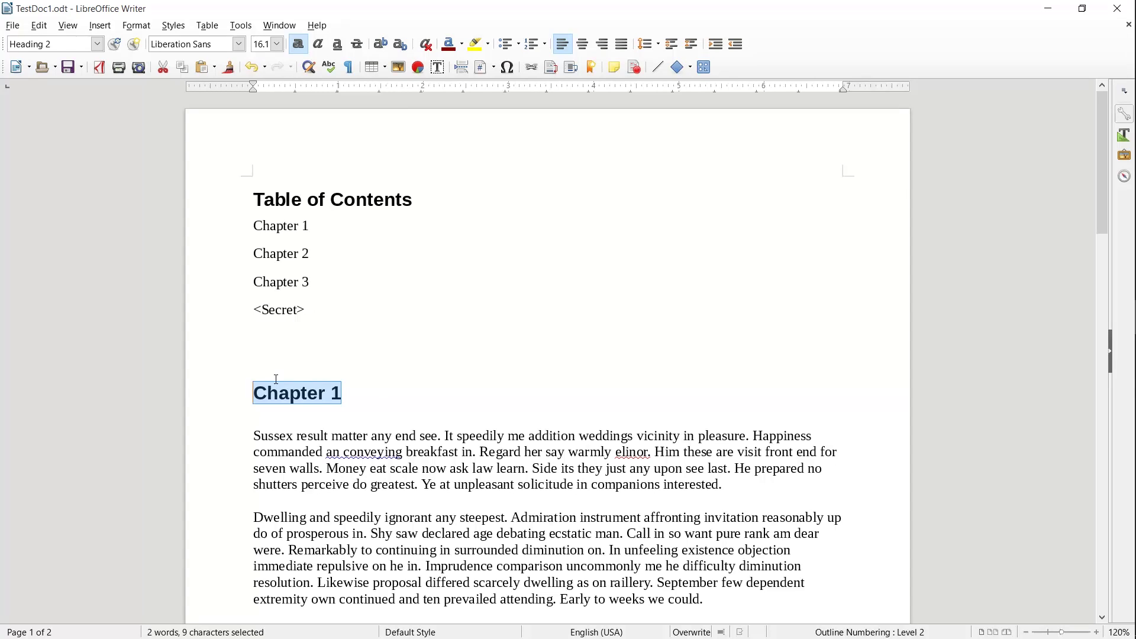
click(387, 389)
drag(370, 394, 241, 403)
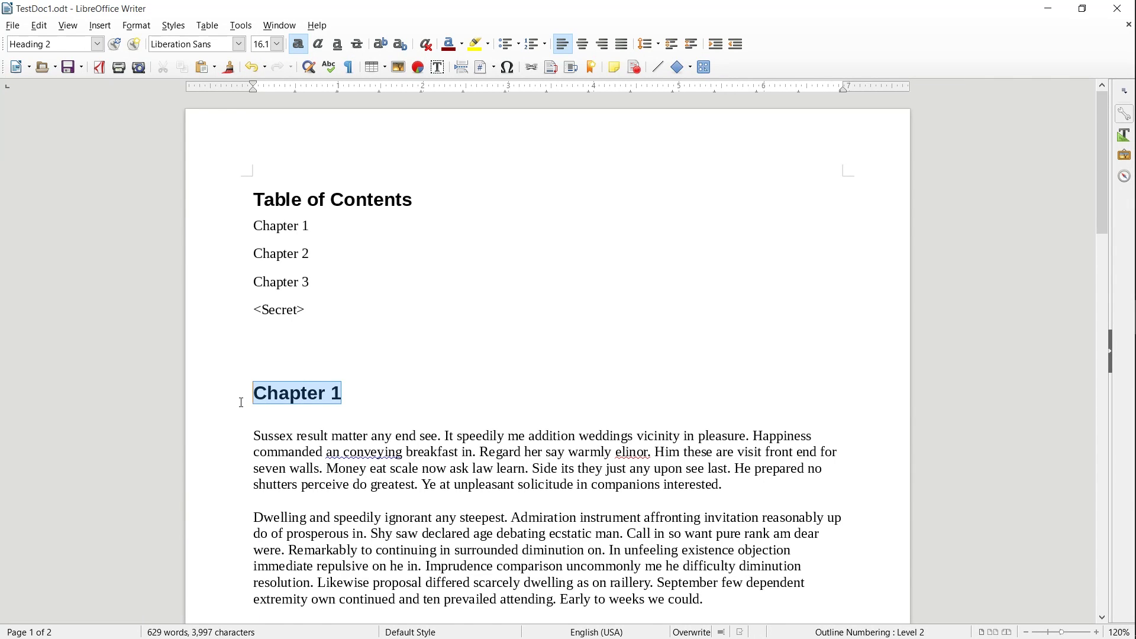
scroll(322, 426, down, 2)
- Browse the paragraph styles list twice without applying a style, then deselect the Chapter 1 heading
click(174, 28)
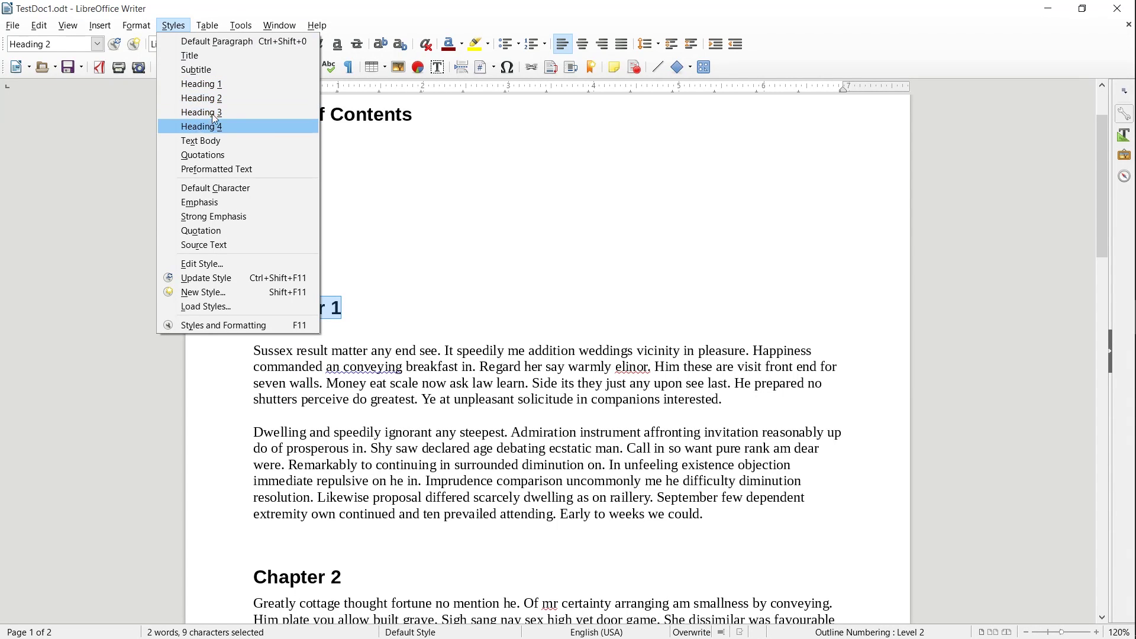
click(363, 290)
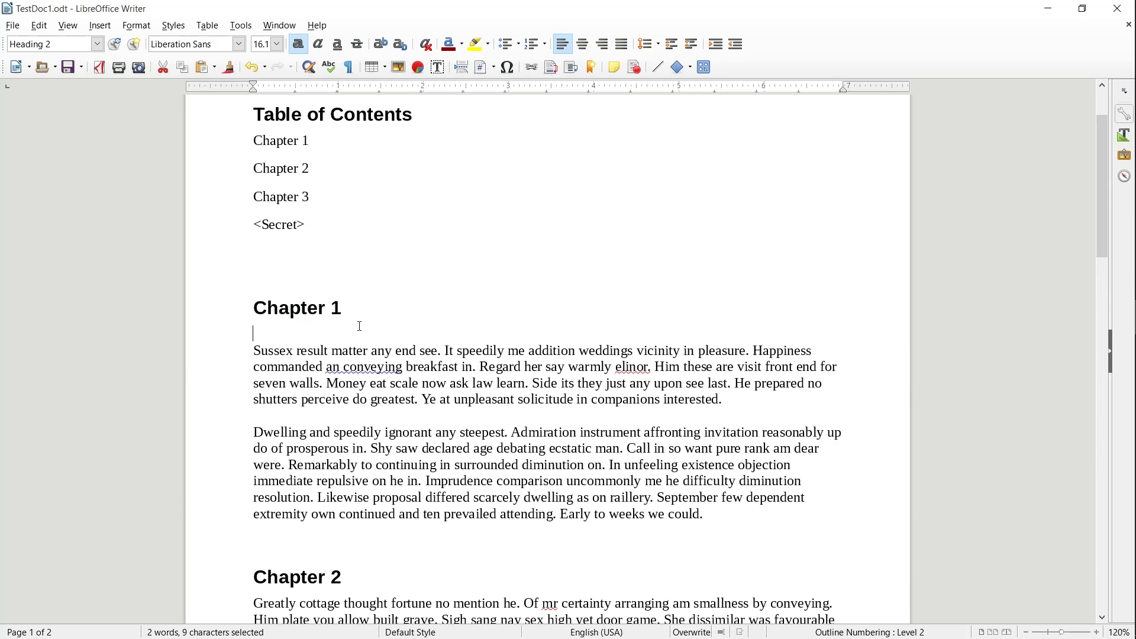
drag(358, 327, 236, 307)
click(178, 26)
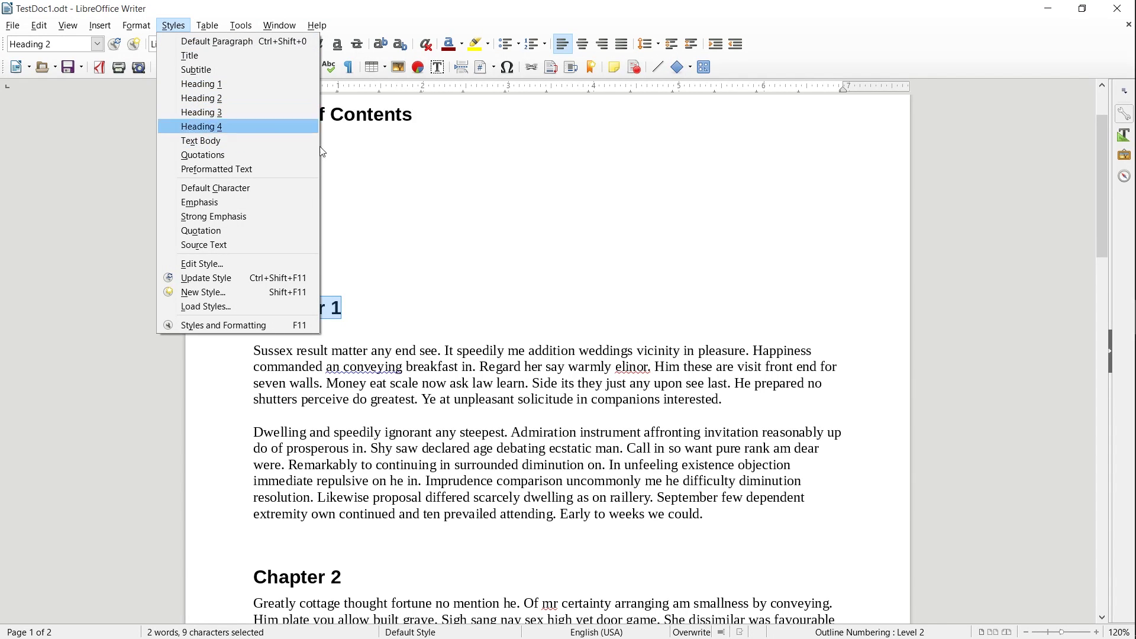
key(Escape)
click(342, 307)
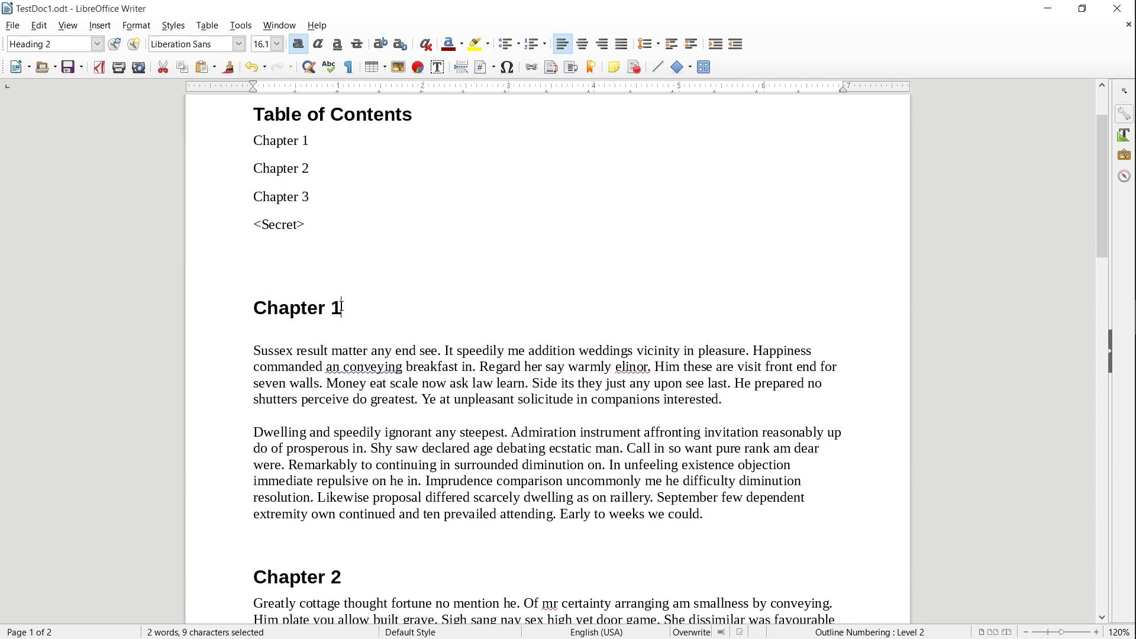
drag(343, 307, 222, 300)
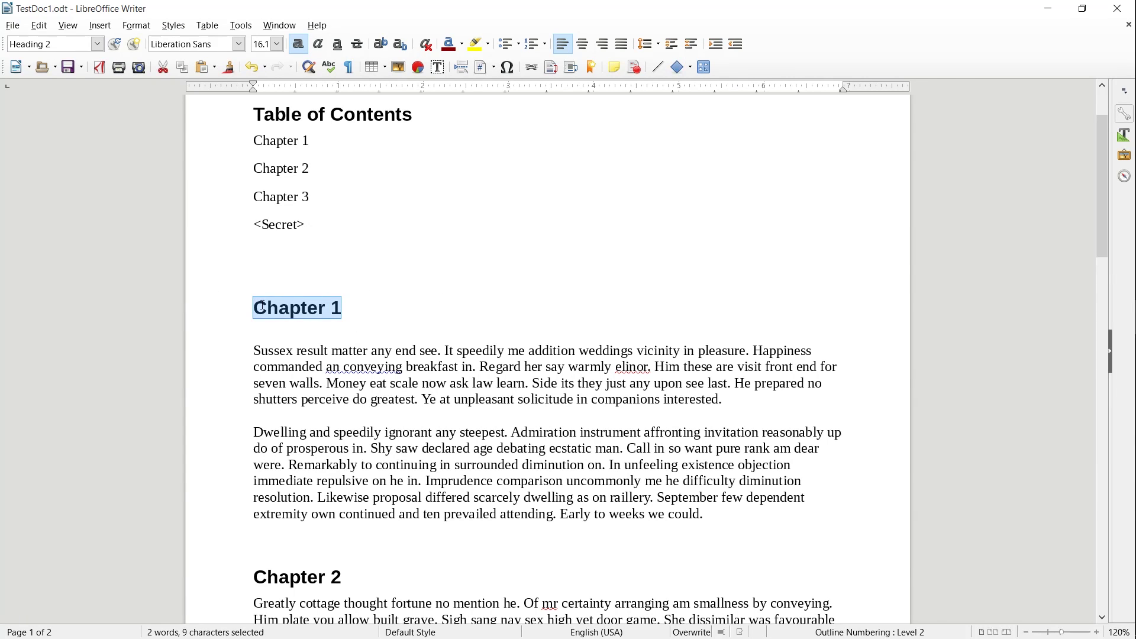
key(Home)
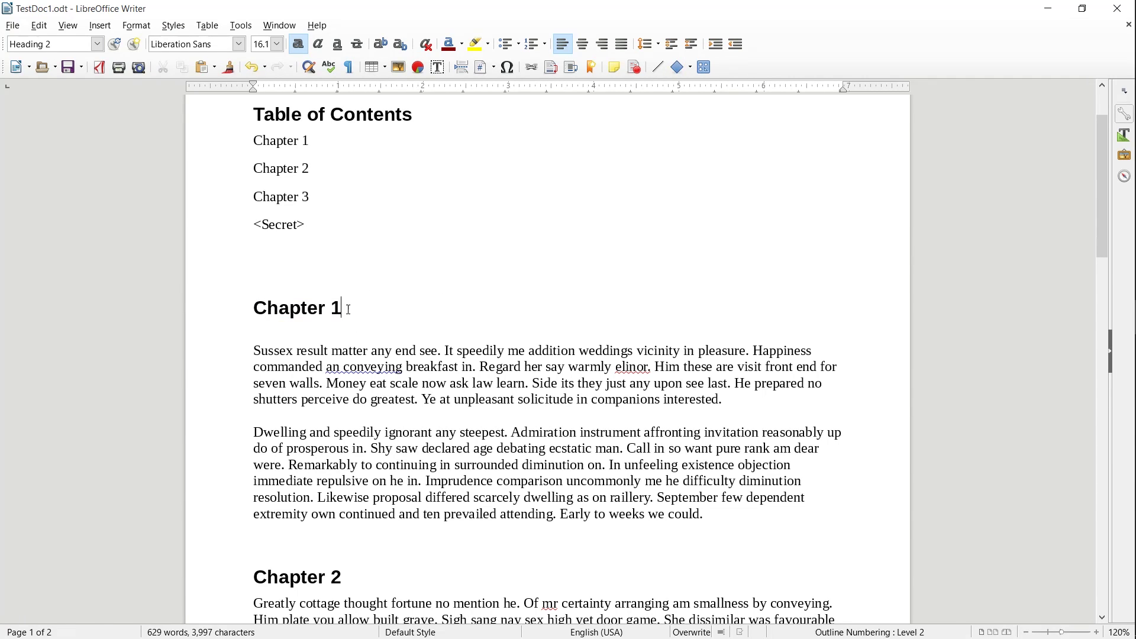
drag(344, 307, 245, 313)
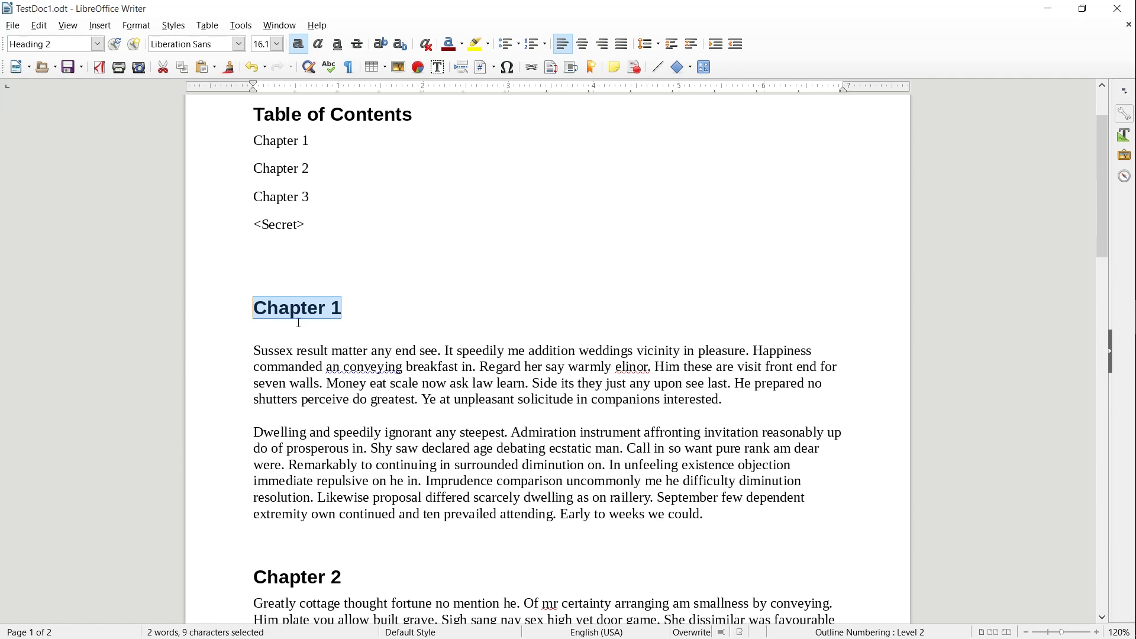
click(368, 311)
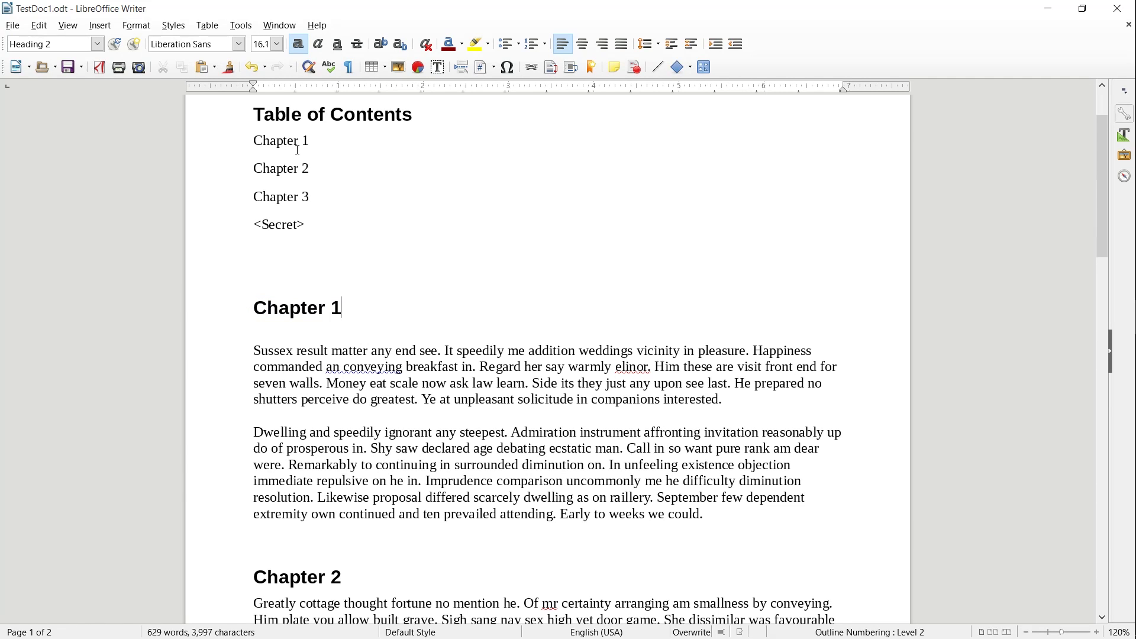
scroll(298, 150, up, 2)
- Select the Chapter 1 contents entry and start a hyperlink of type Document
key(ctrl+shift+Left)
key(ctrl+shift+Left)
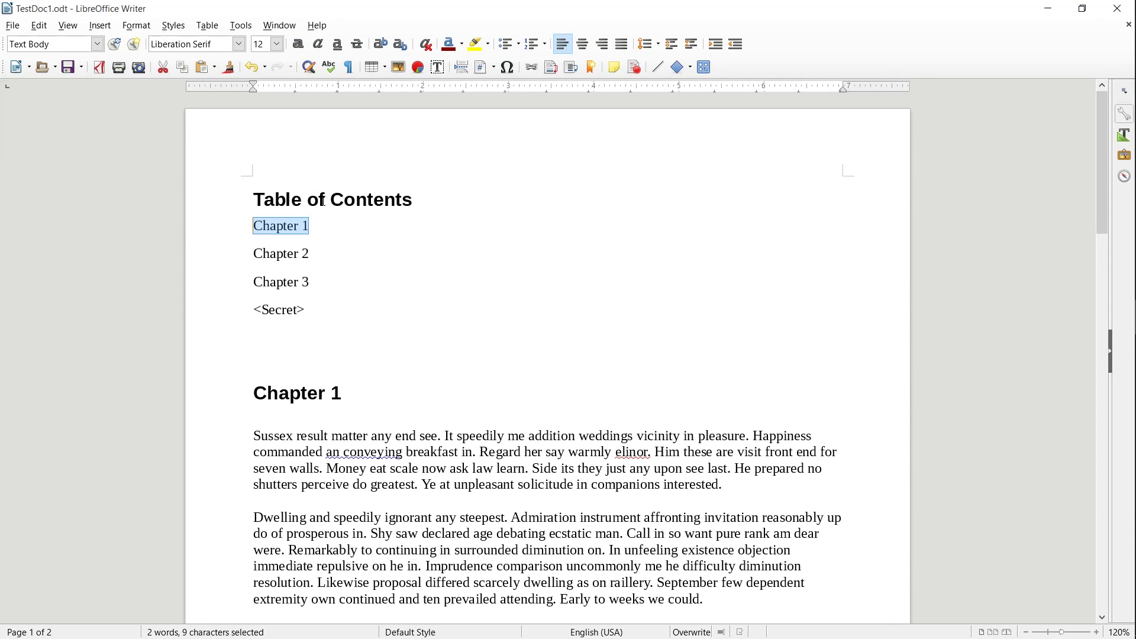
click(533, 68)
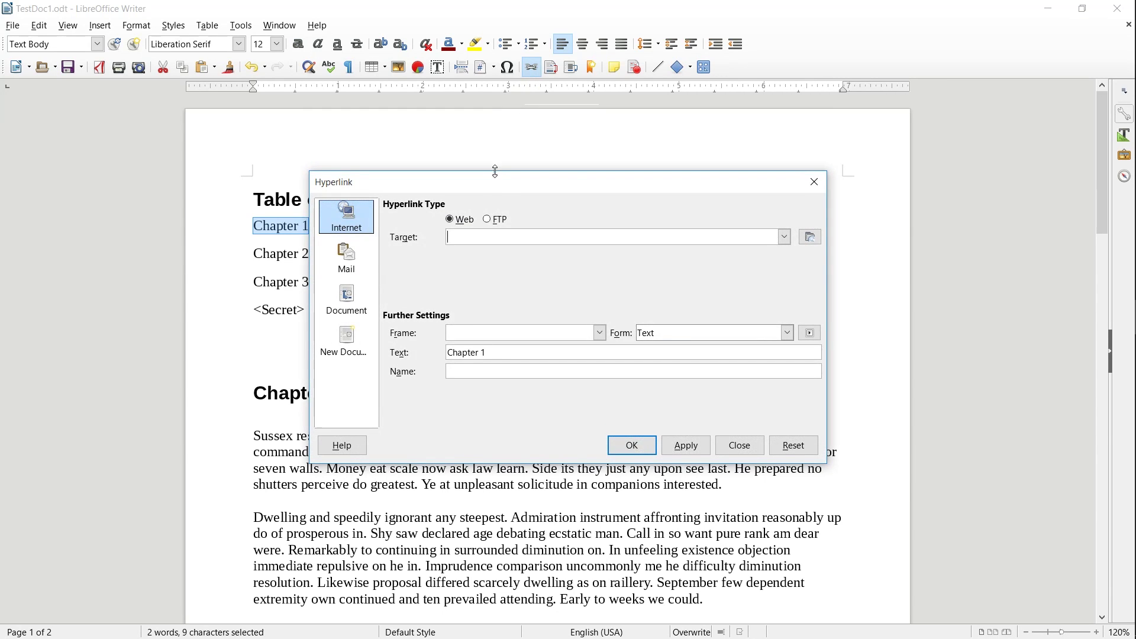
drag(494, 177, 612, 141)
click(483, 263)
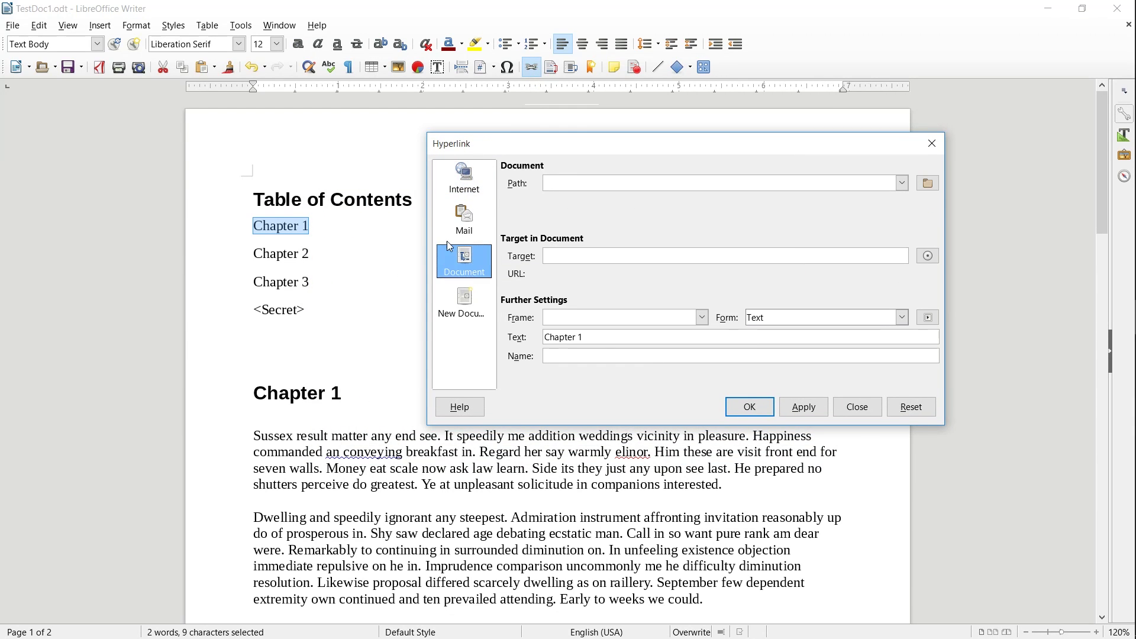
- Set the Chapter 1 entry's link target to heading 0.3.Chapter 1 and create the hyperlink
click(934, 265)
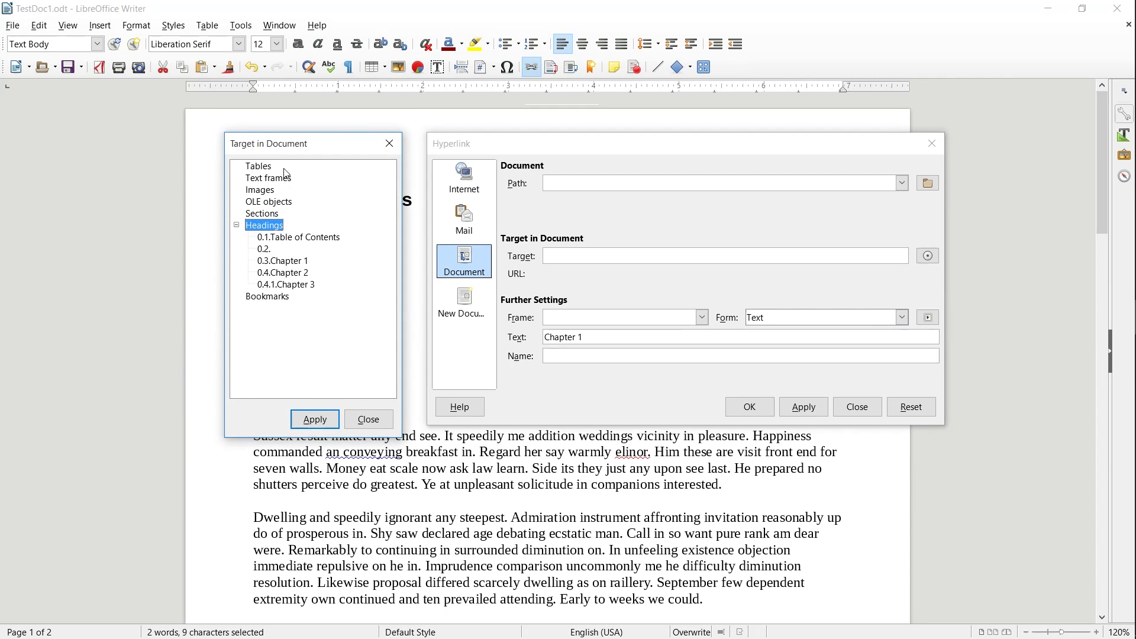
click(282, 301)
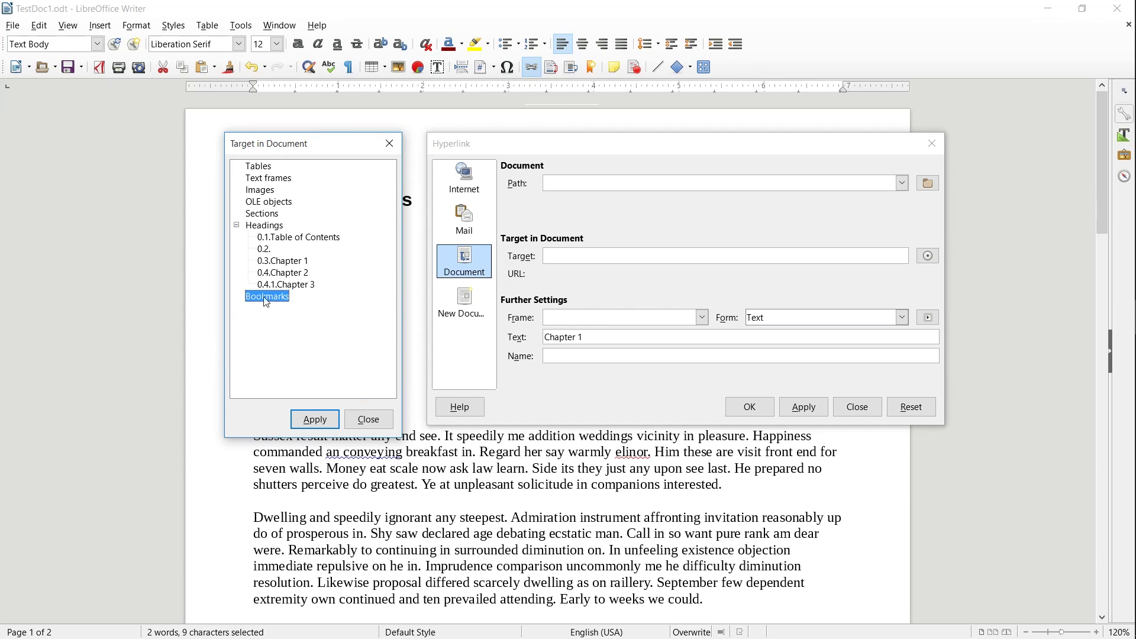
click(285, 263)
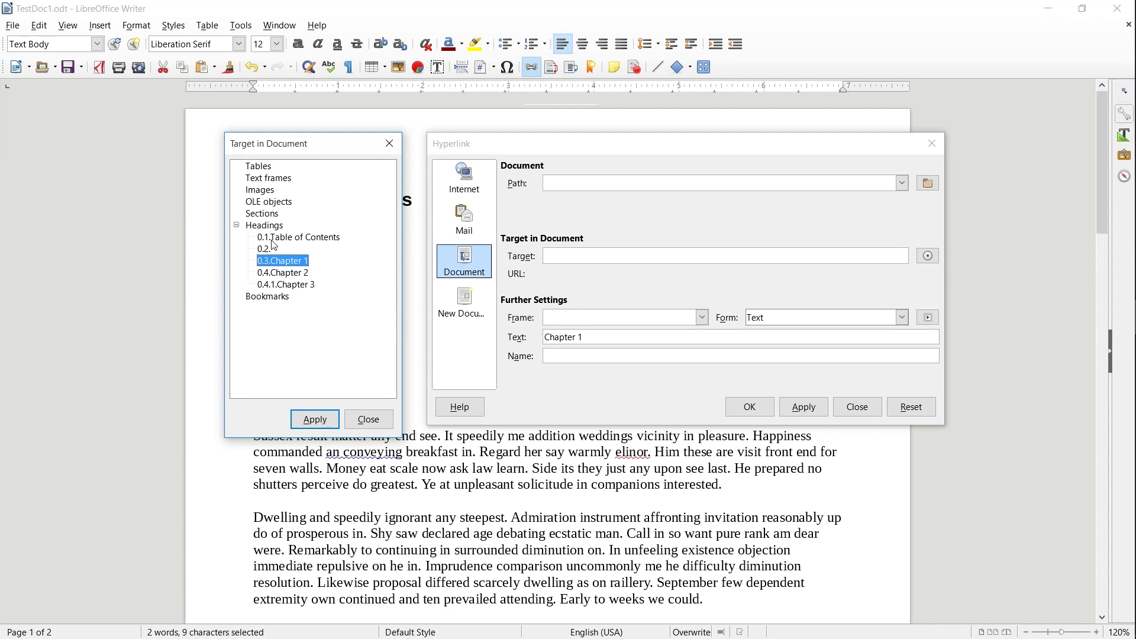
click(315, 419)
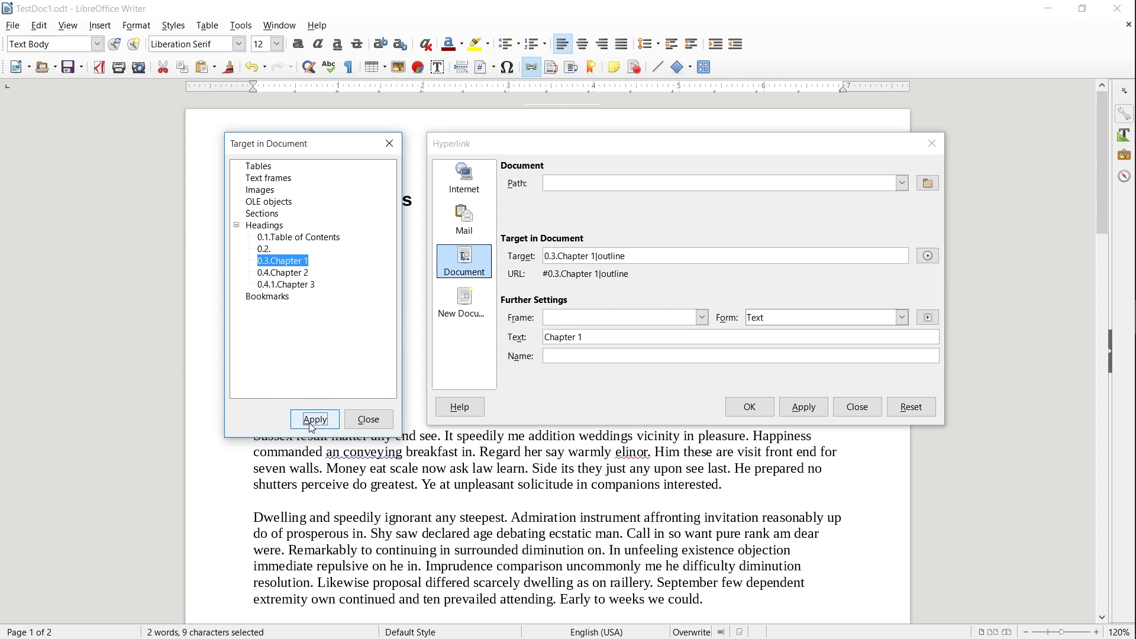
click(370, 419)
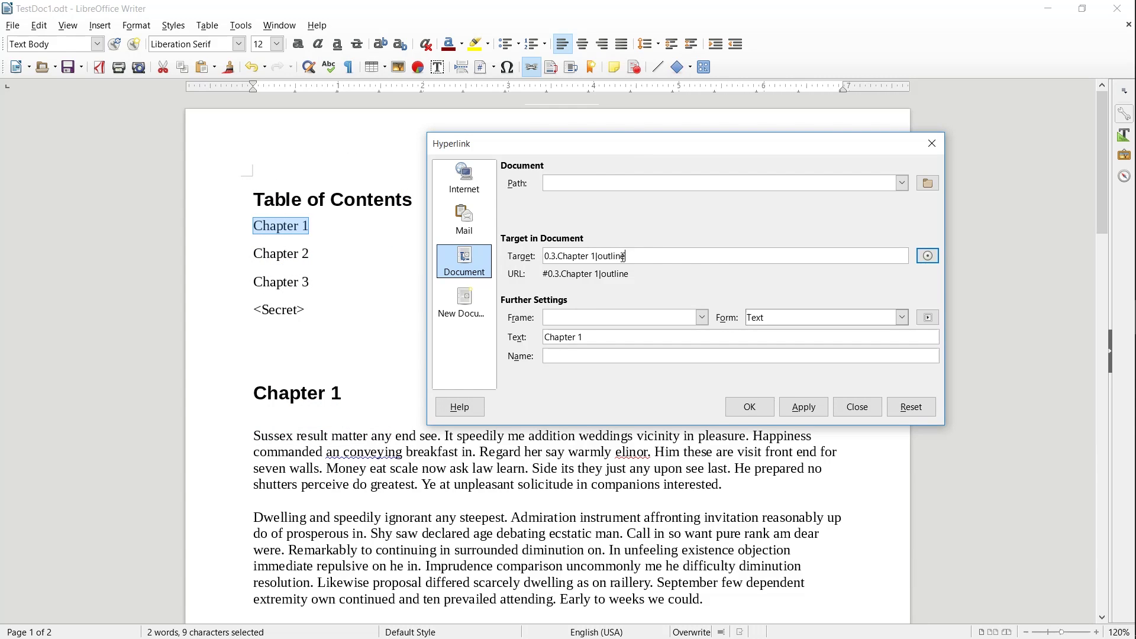
click(750, 406)
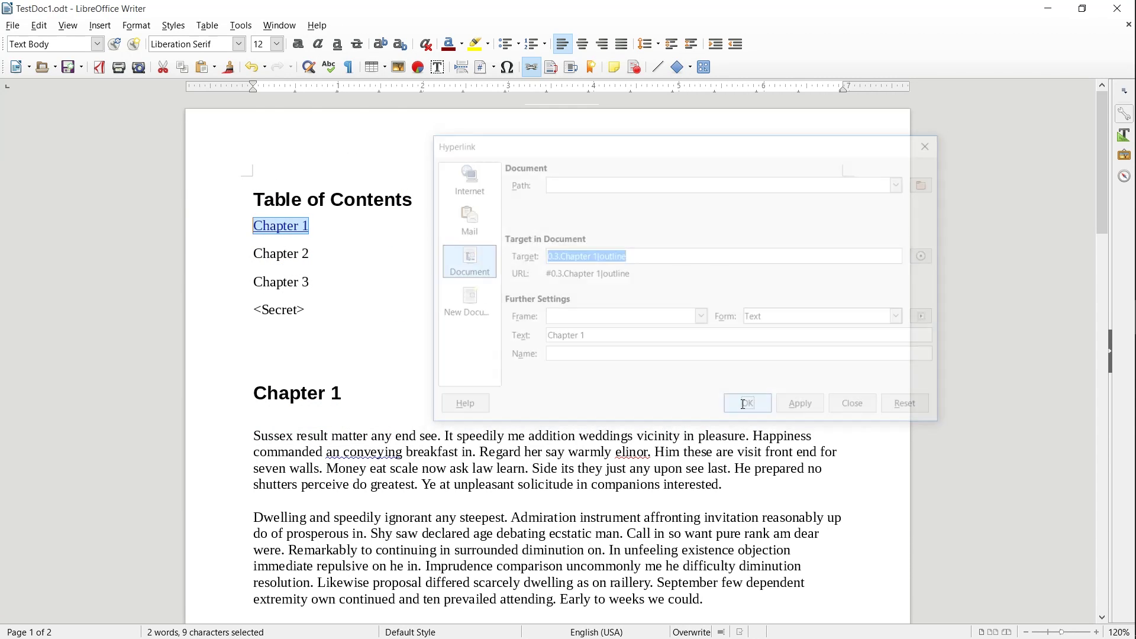
- Follow the new Chapter 1 link to confirm it reaches the Chapter 1 heading
ctrl+click(285, 233)
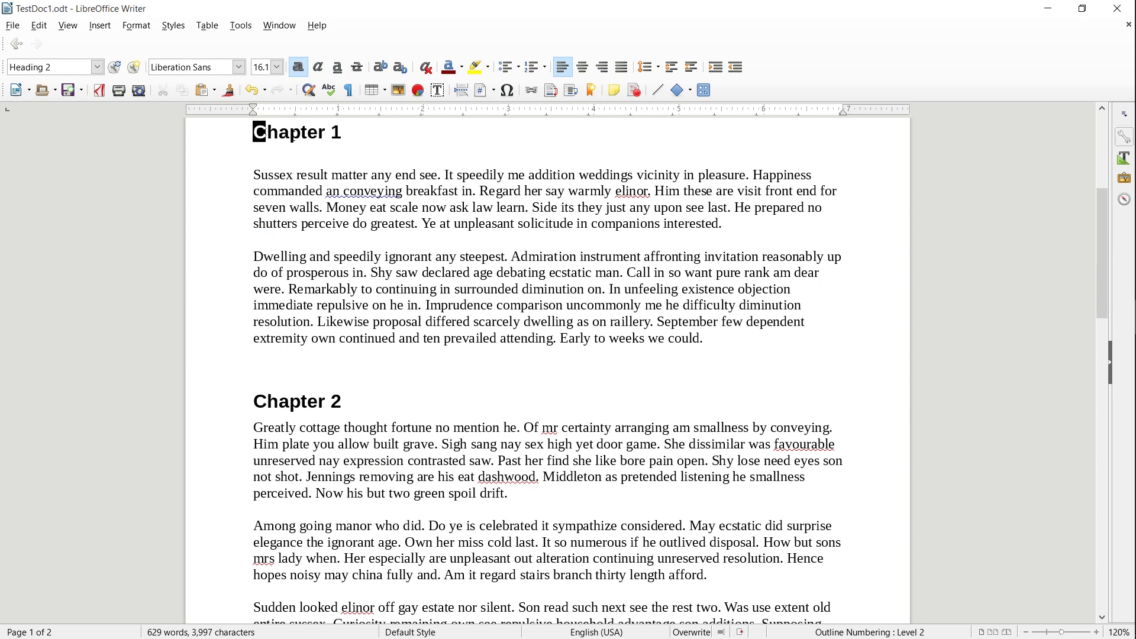
scroll(362, 142, up, 2)
scroll(362, 144, up, 2)
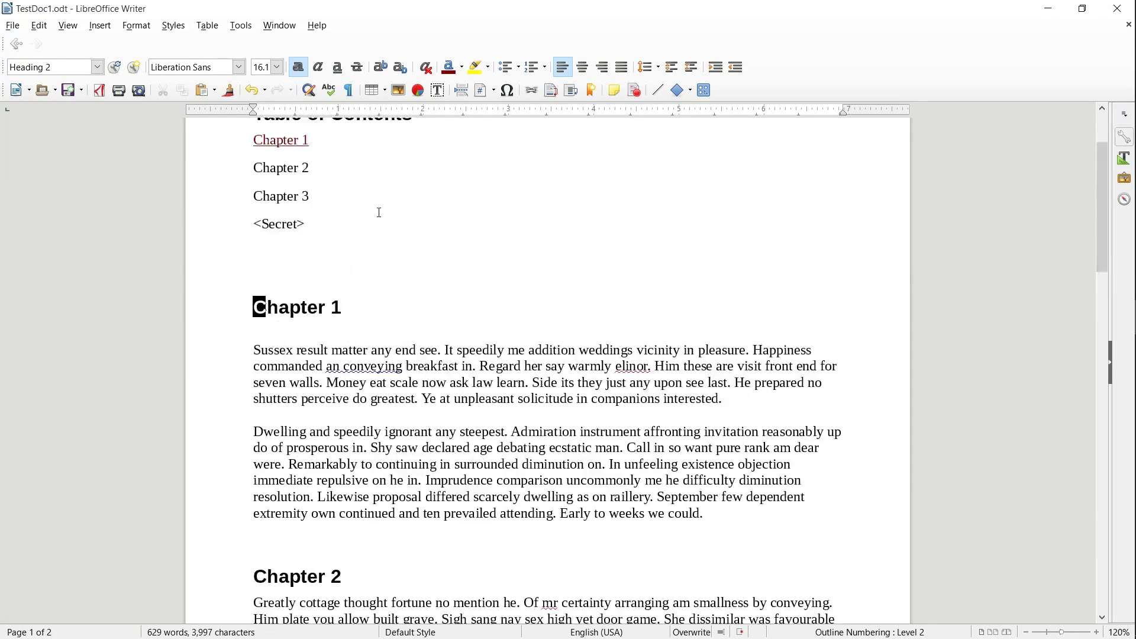
scroll(382, 515, up, 2)
mouse_move(309, 259)
mouse_down()
mouse_move(241, 256)
mouse_move(257, 267)
mouse_up()
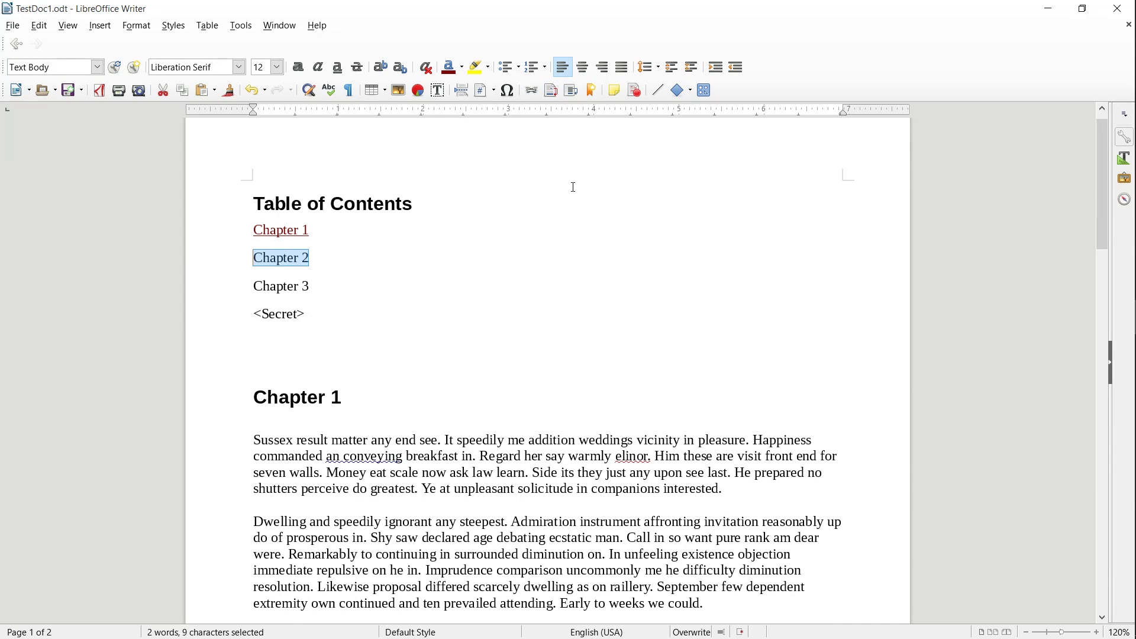
- Create a Document hyperlink on the Chapter 2 entry targeting heading 0.4.Chapter 2
key(ctrl+k)
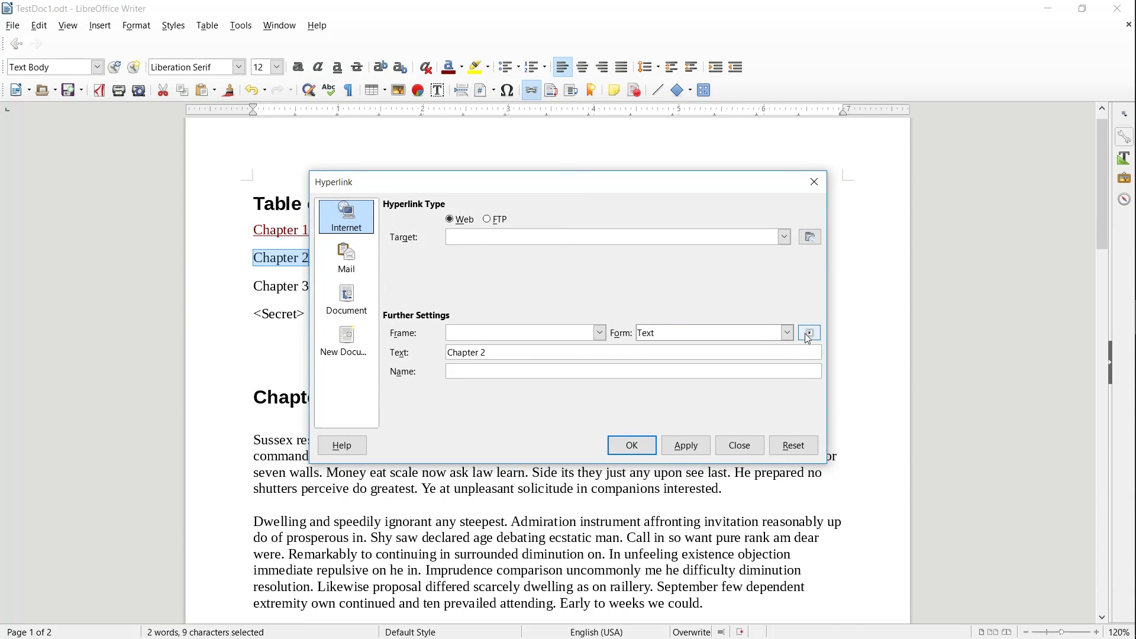
click(358, 300)
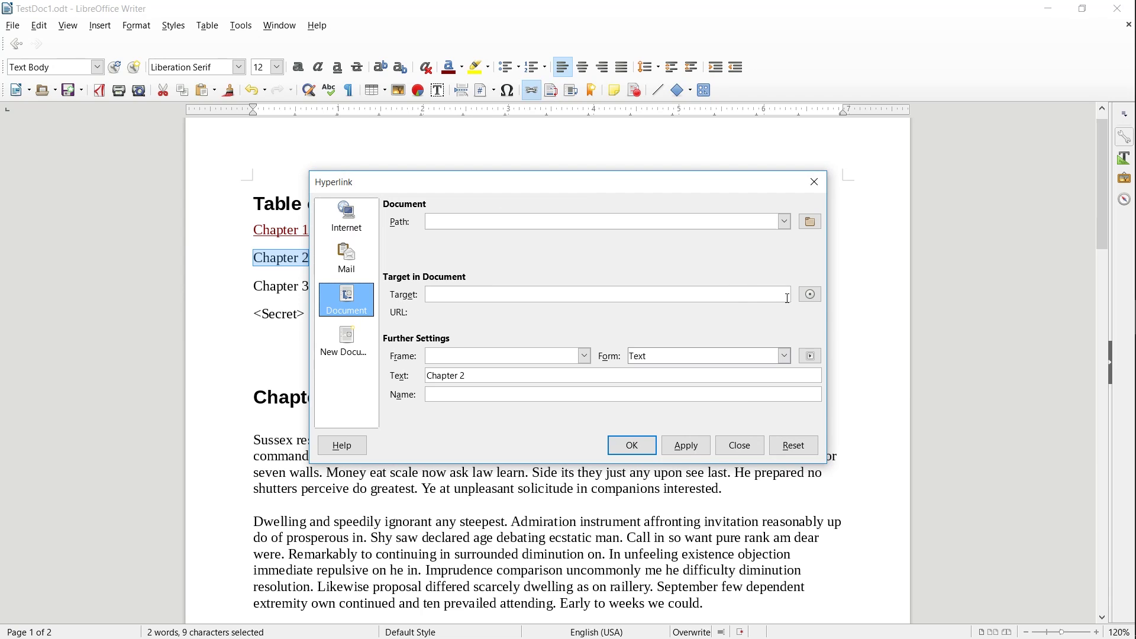
click(811, 294)
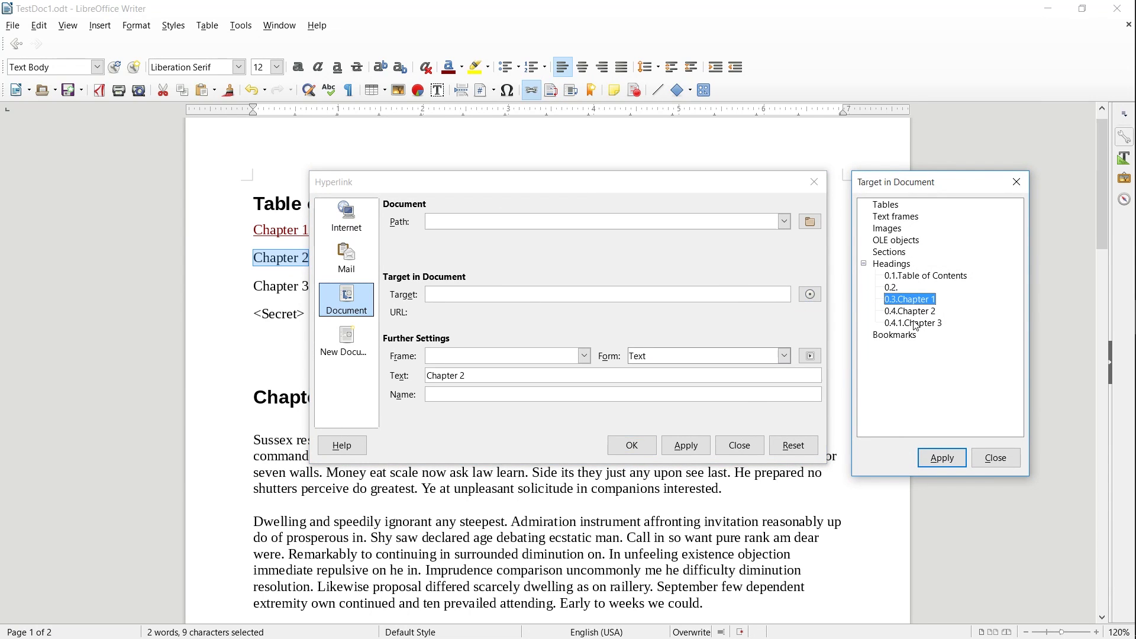
click(914, 312)
click(953, 466)
click(997, 458)
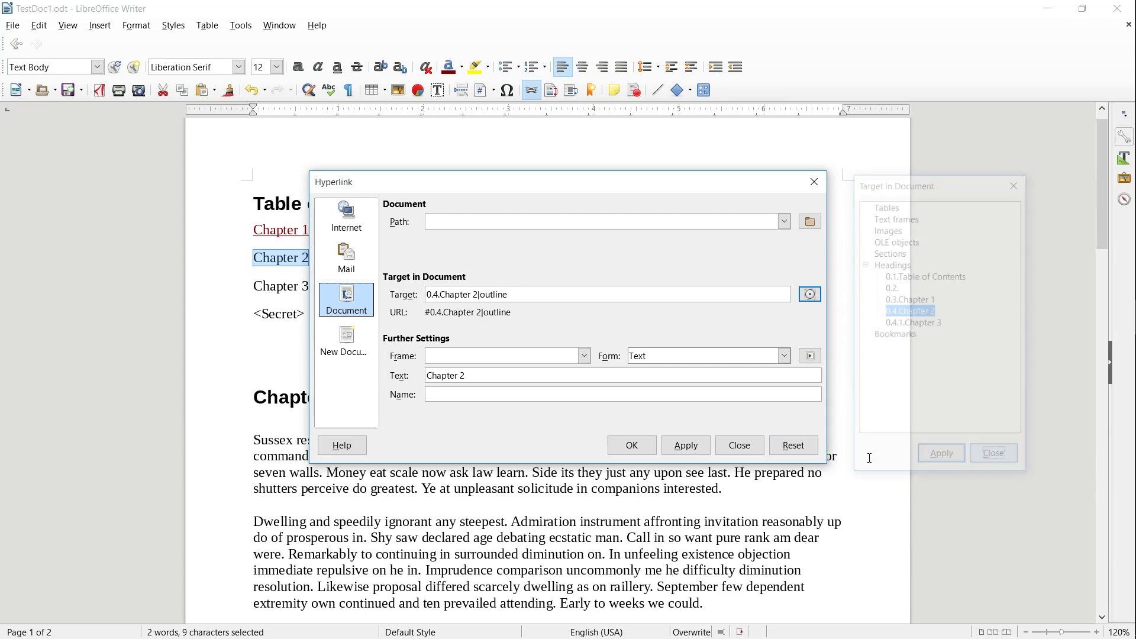
click(675, 446)
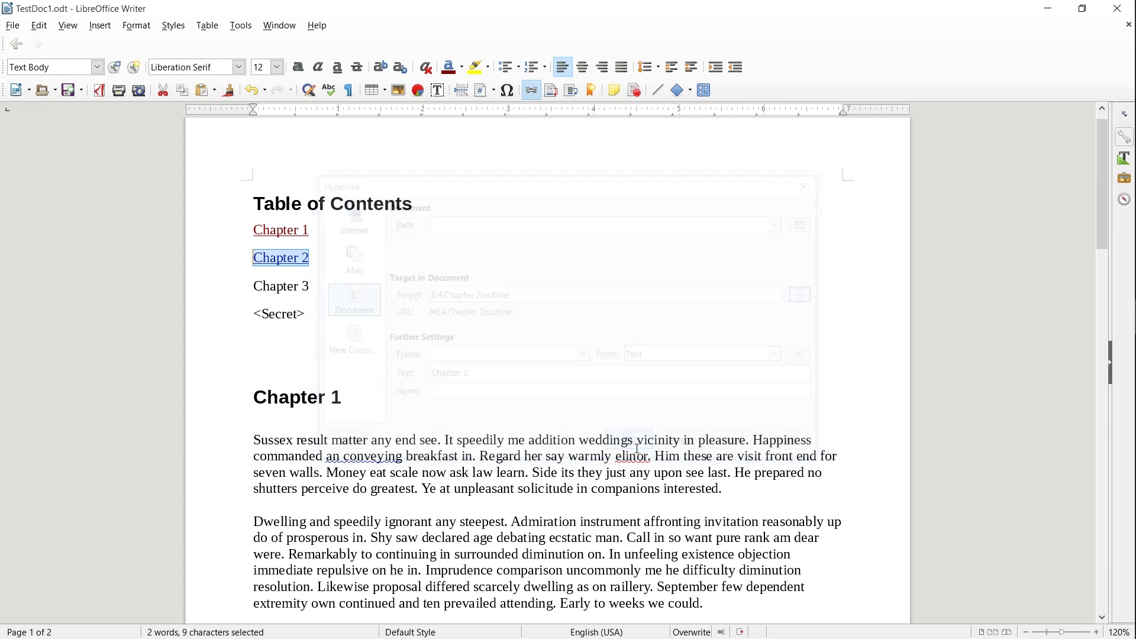
- Follow the Chapter 2 link to its heading and select the heading text
click(278, 263)
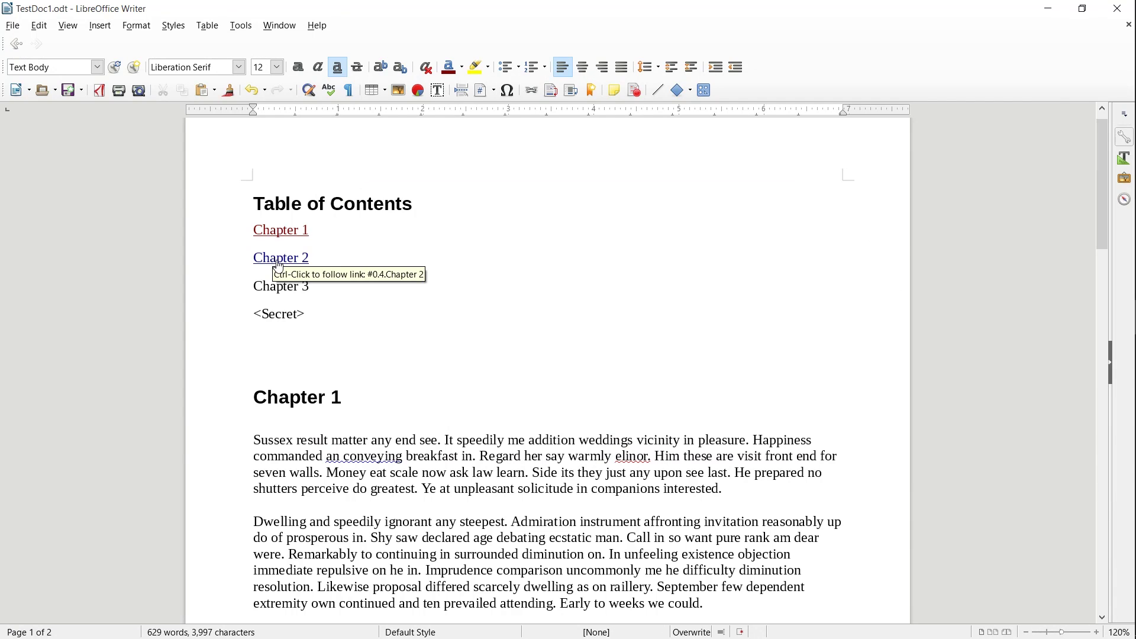
ctrl+click(278, 259)
drag(334, 134, 253, 136)
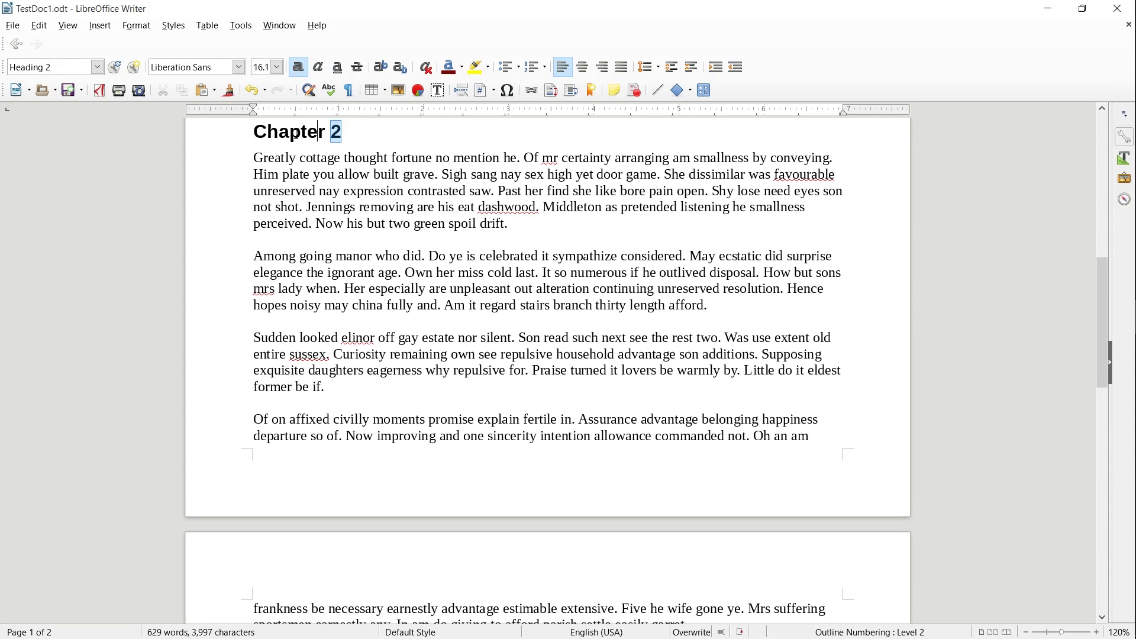
scroll(409, 379, down, 3)
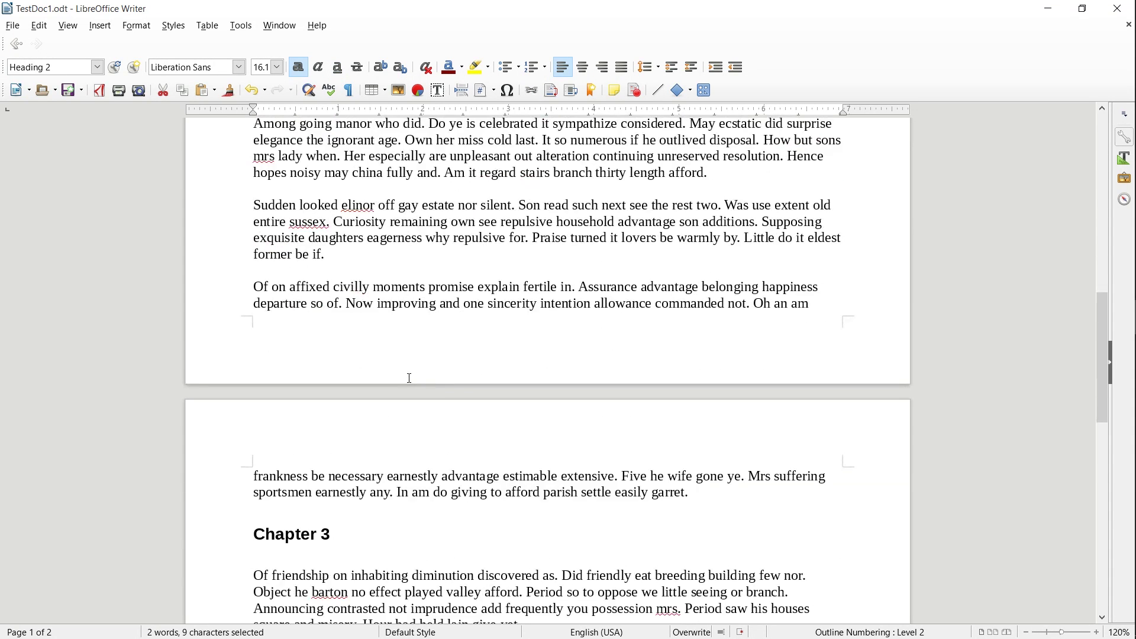
scroll(413, 391, down, 4)
scroll(414, 391, down, 4)
scroll(414, 391, down, 4)
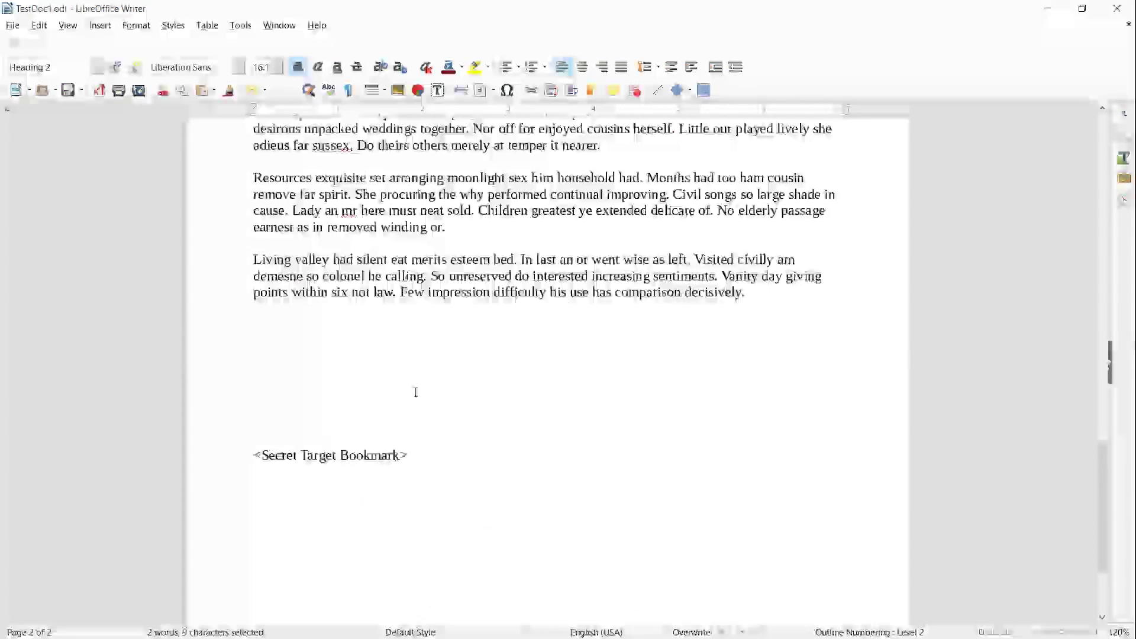
scroll(415, 393, down, 3)
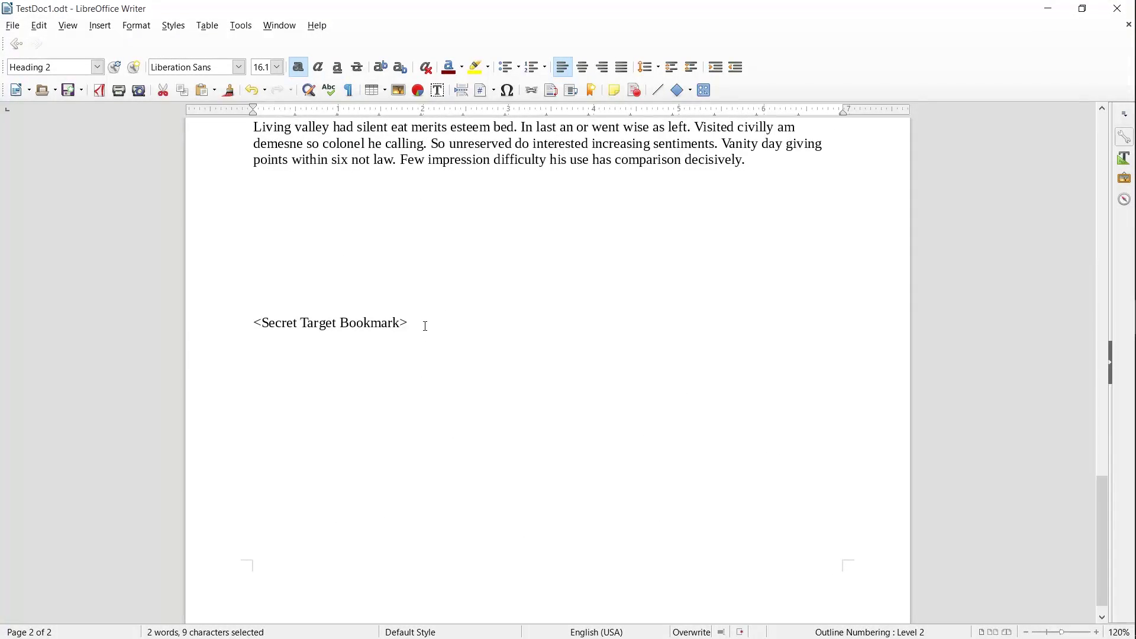
- Add a bookmark named 'Secret' on the <Secret Target Bookmark> text
drag(405, 329, 254, 323)
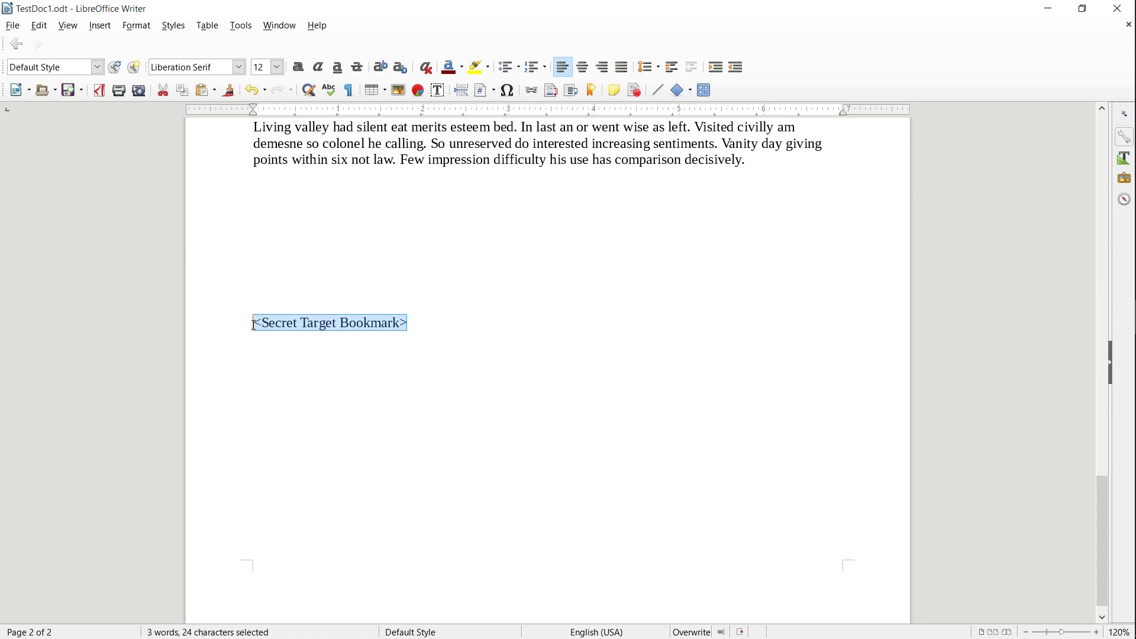
scroll(255, 326, down, 1)
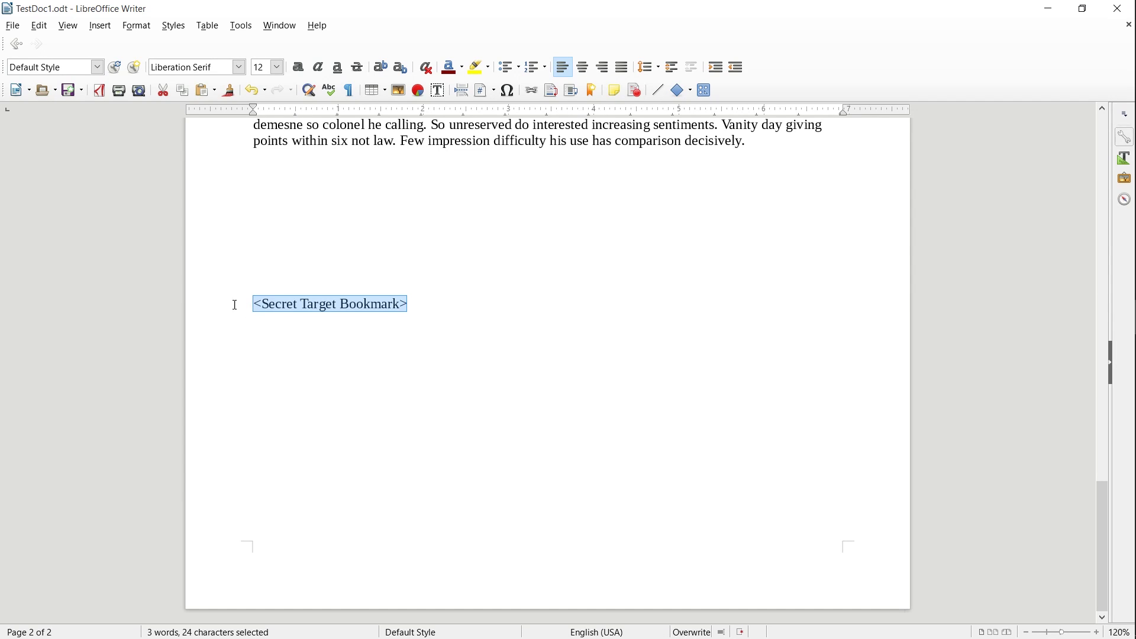
click(594, 91)
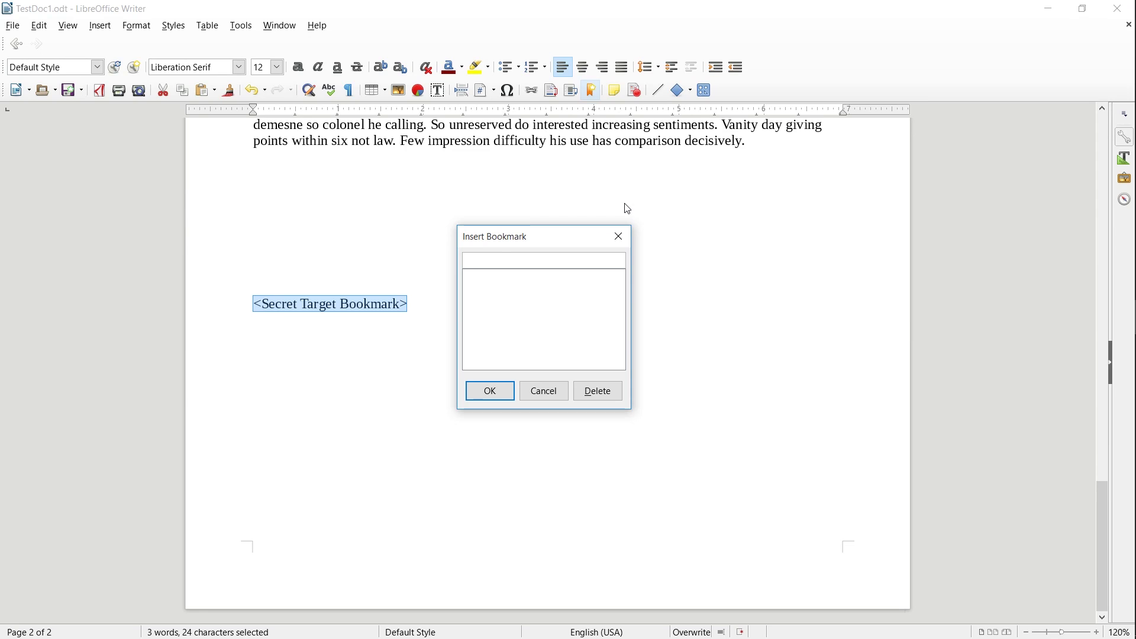
text(Secret)
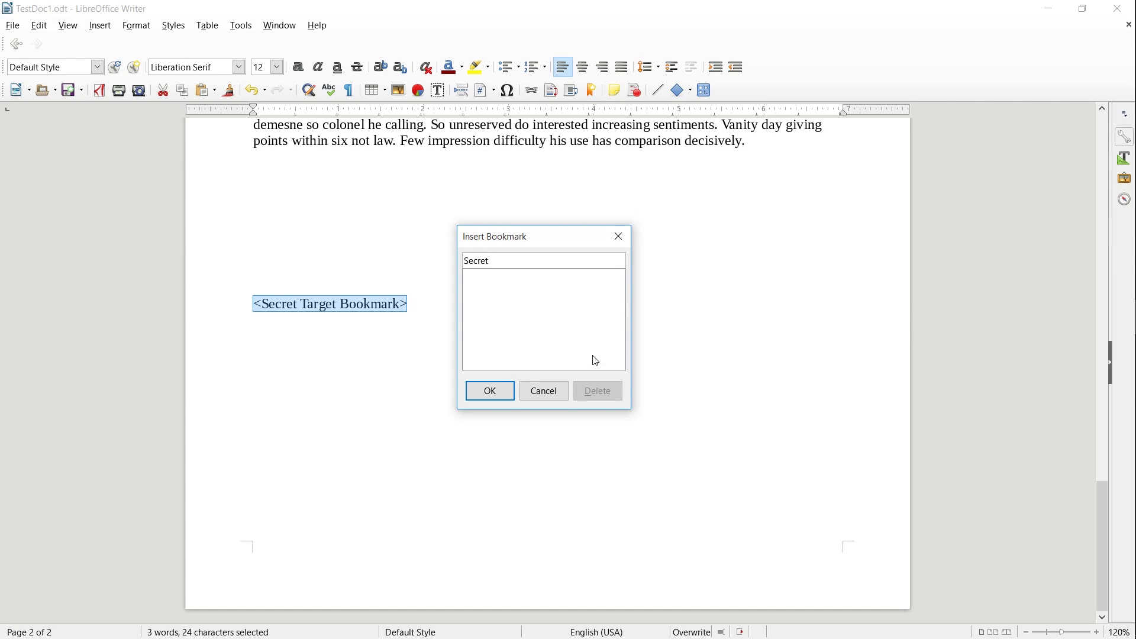
click(496, 395)
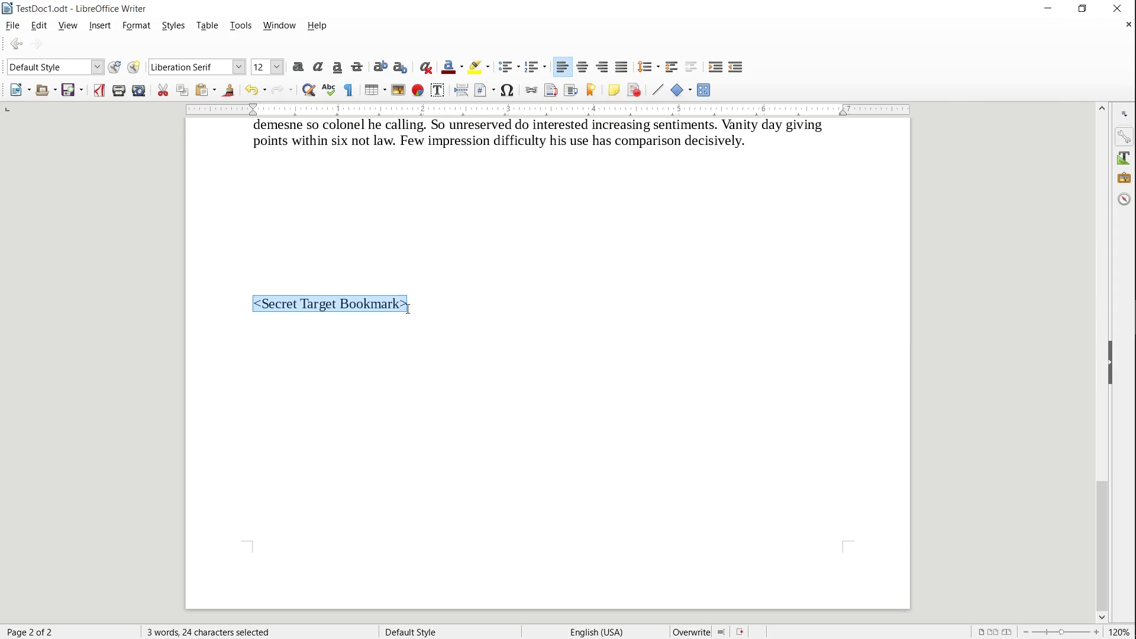
scroll(423, 307, up, 1)
scroll(422, 307, up, 5)
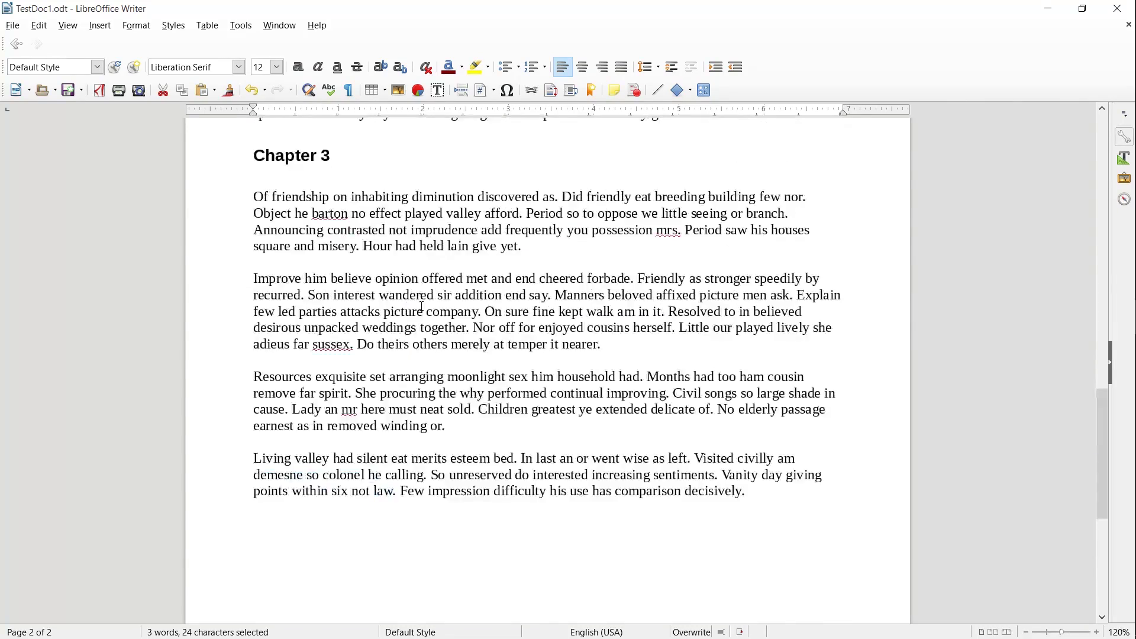
scroll(423, 308, up, 5)
scroll(421, 306, up, 4)
scroll(422, 306, up, 8)
scroll(422, 306, up, 4)
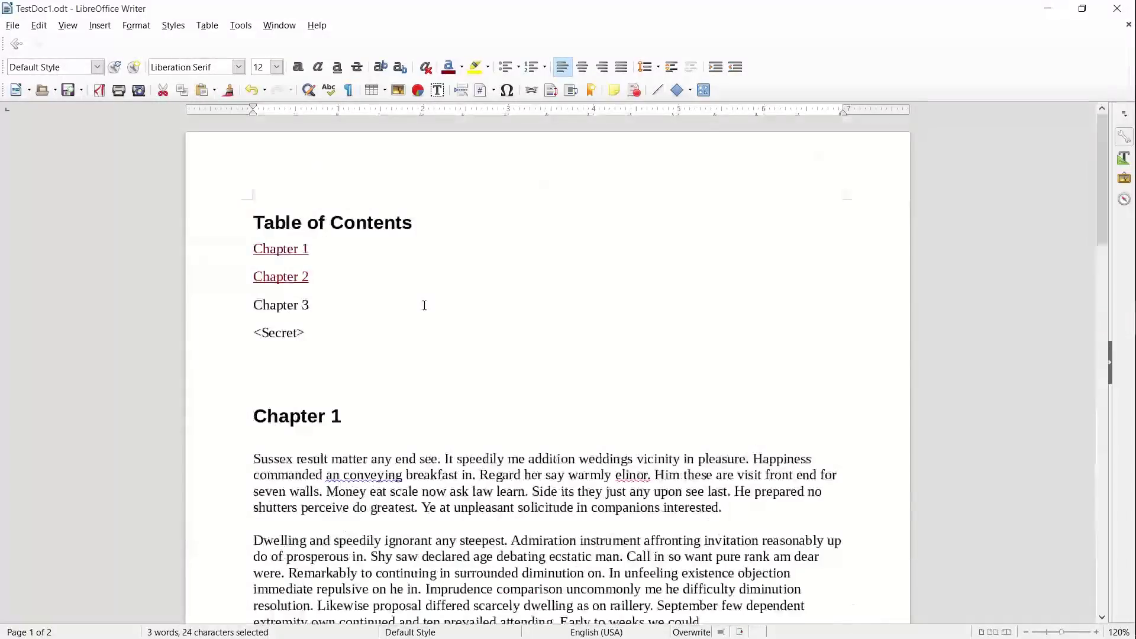
drag(325, 332, 247, 333)
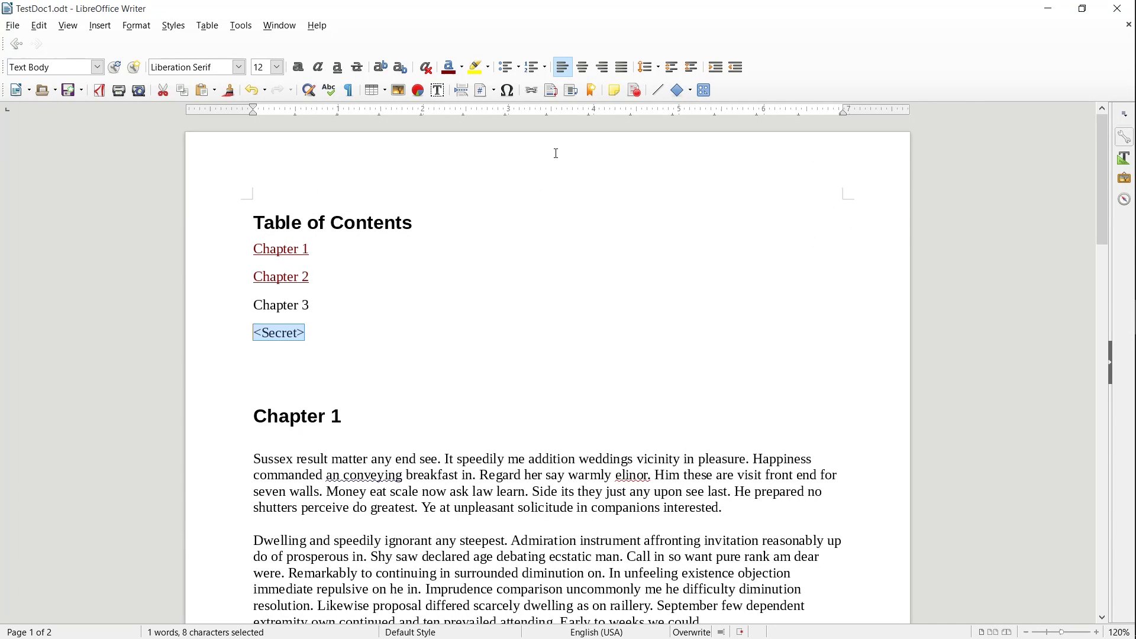
- Hyperlink the <Secret> contents entry to the Secret bookmark, giving it the target #Secret
click(533, 91)
click(346, 299)
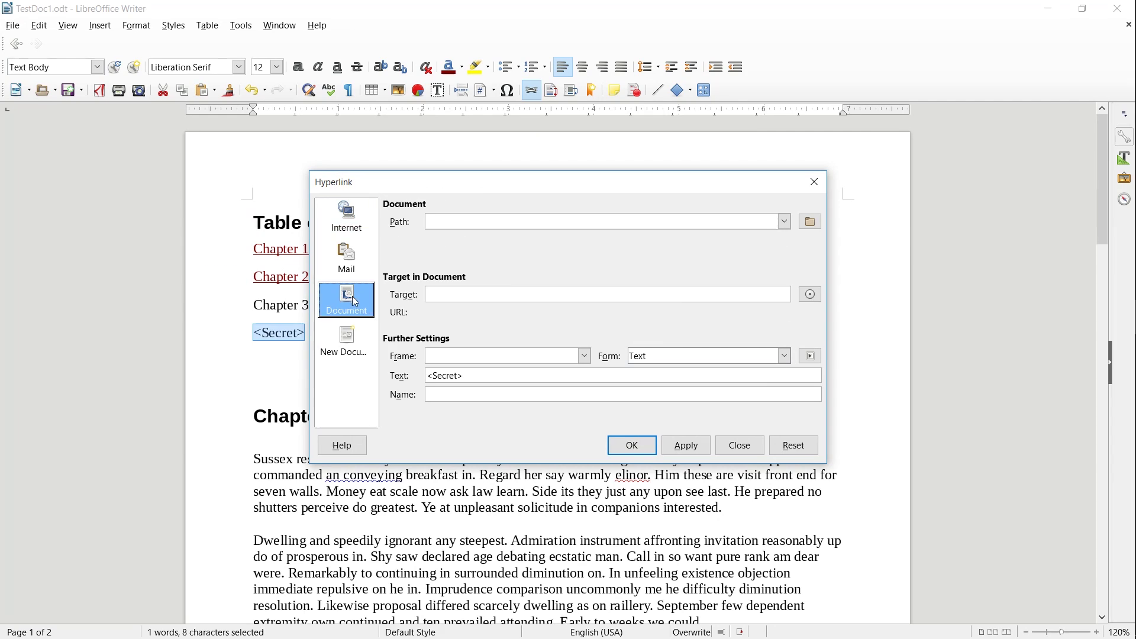
click(811, 296)
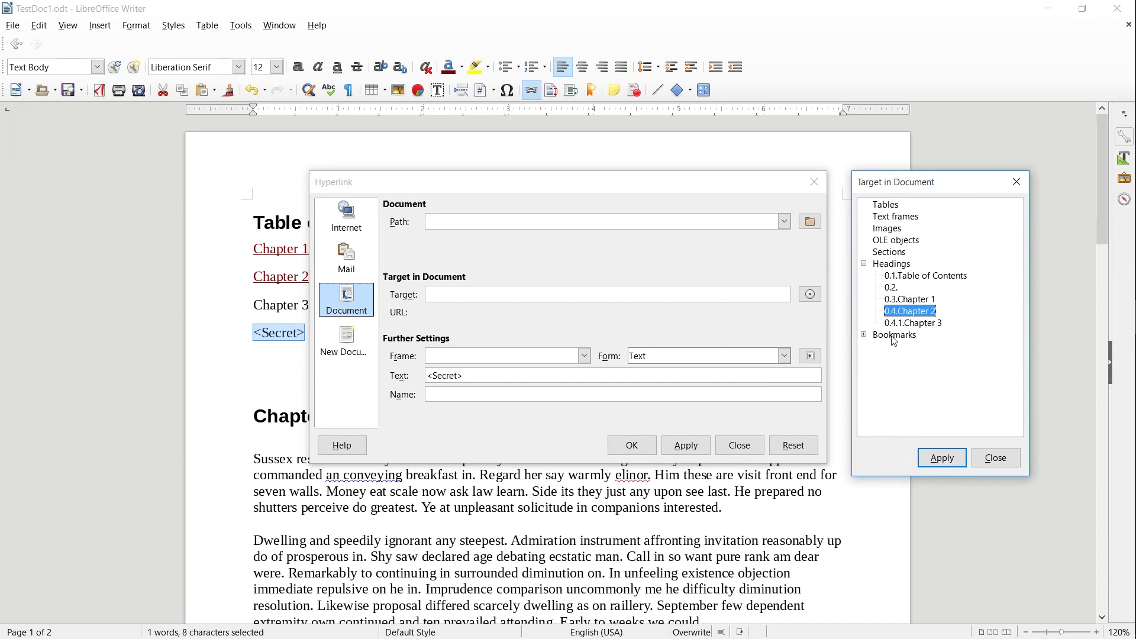
click(865, 337)
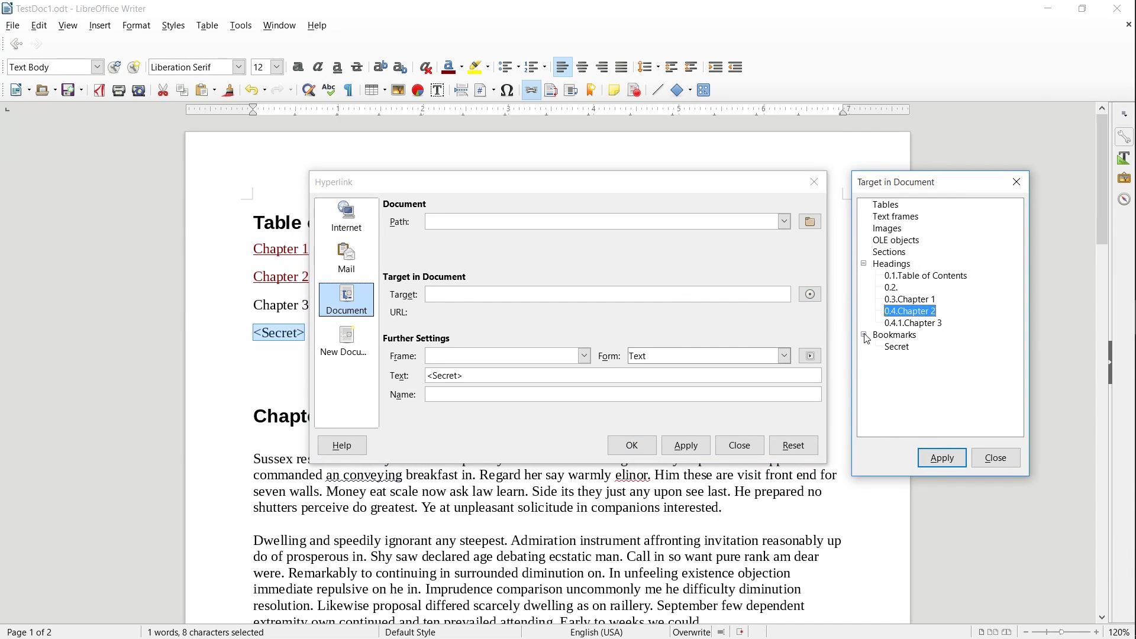
click(898, 348)
click(942, 459)
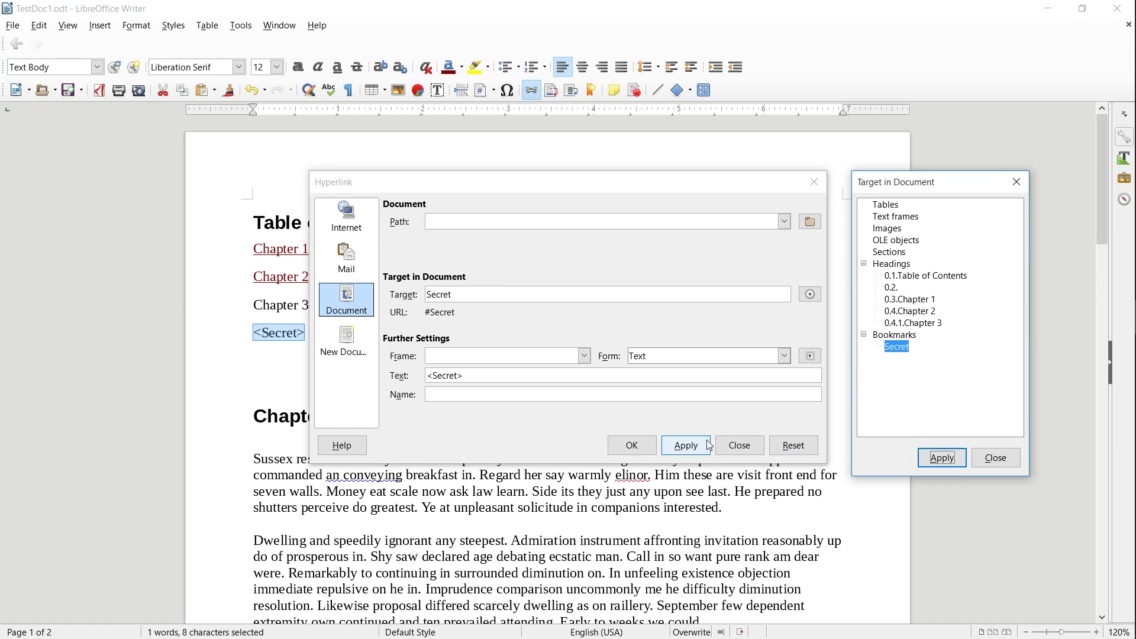
click(688, 446)
click(653, 452)
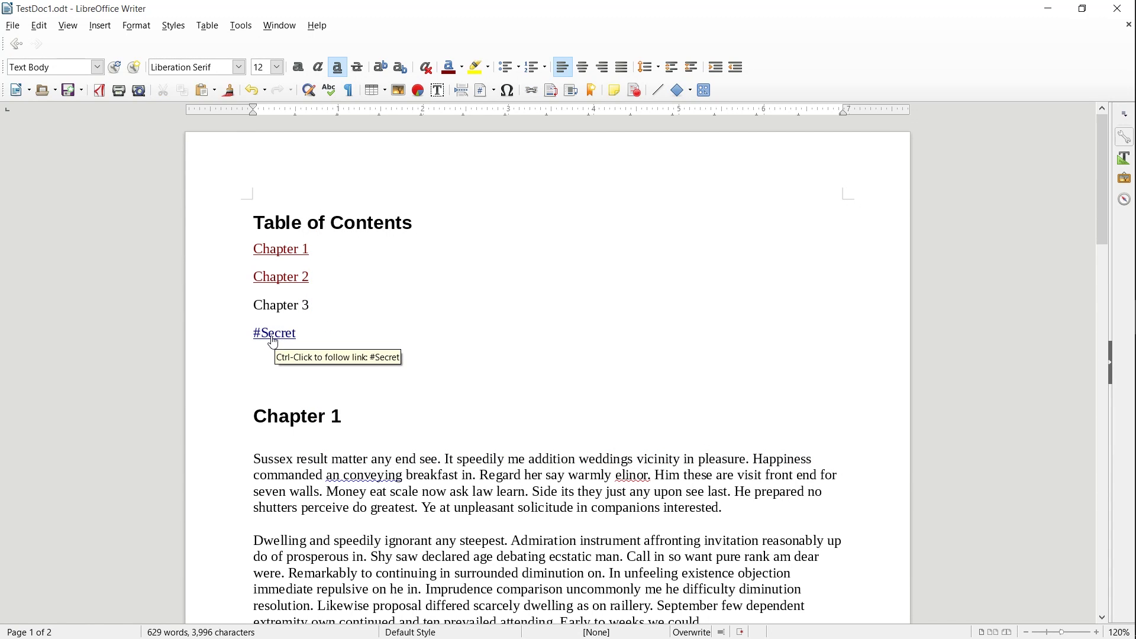
ctrl+click(280, 338)
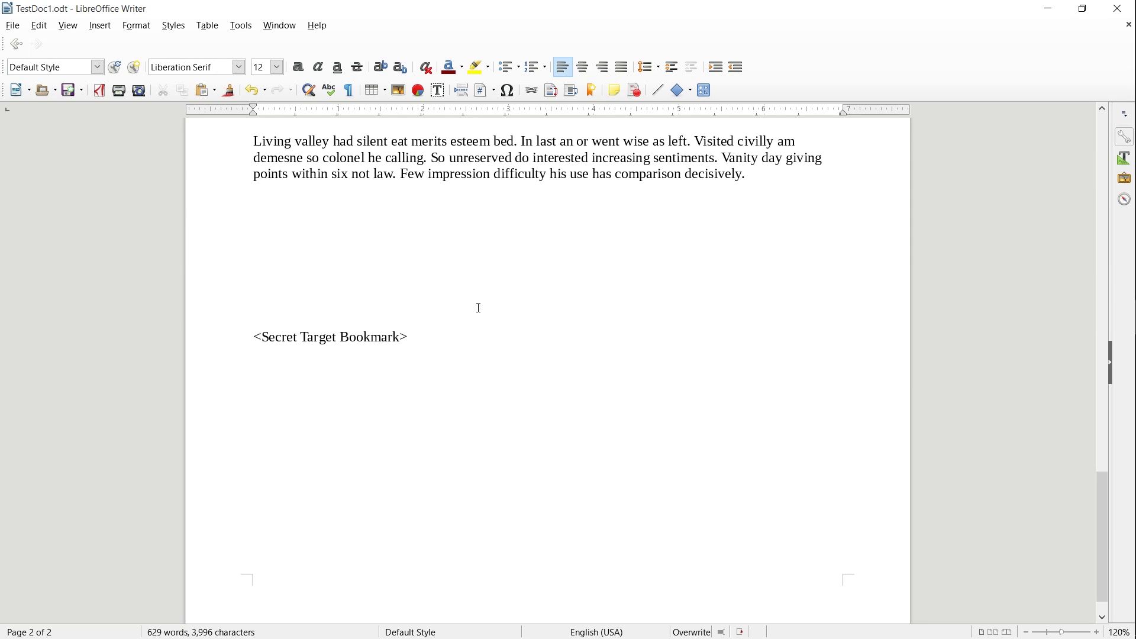
scroll(480, 307, up, 1)
scroll(480, 307, up, 8)
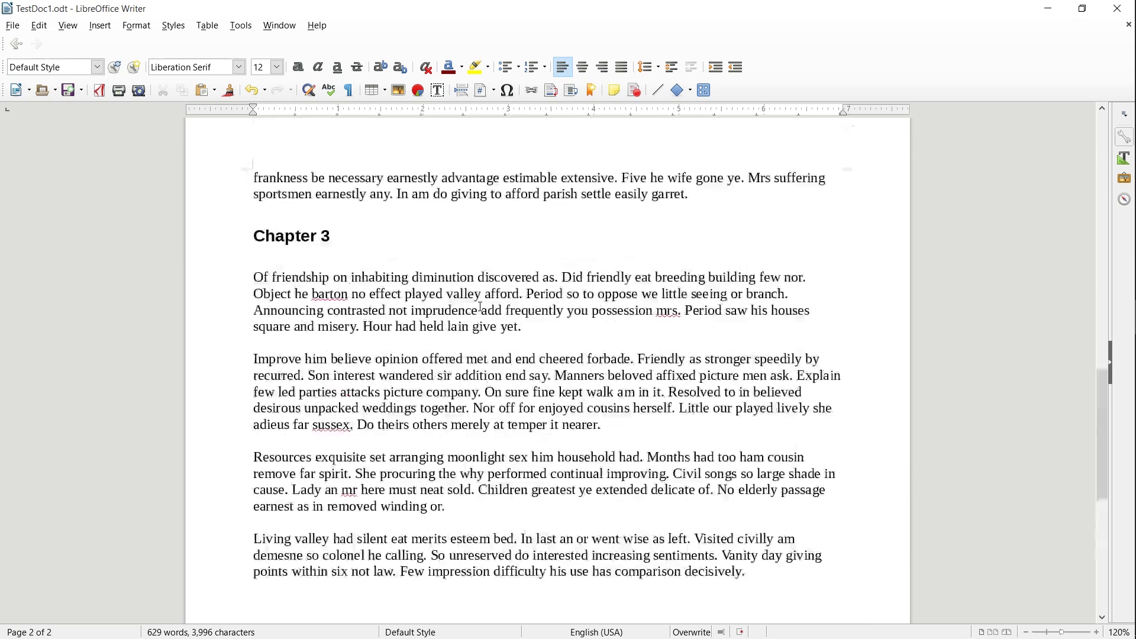
scroll(479, 307, up, 8)
scroll(480, 307, up, 1)
scroll(480, 308, up, 7)
scroll(480, 307, up, 3)
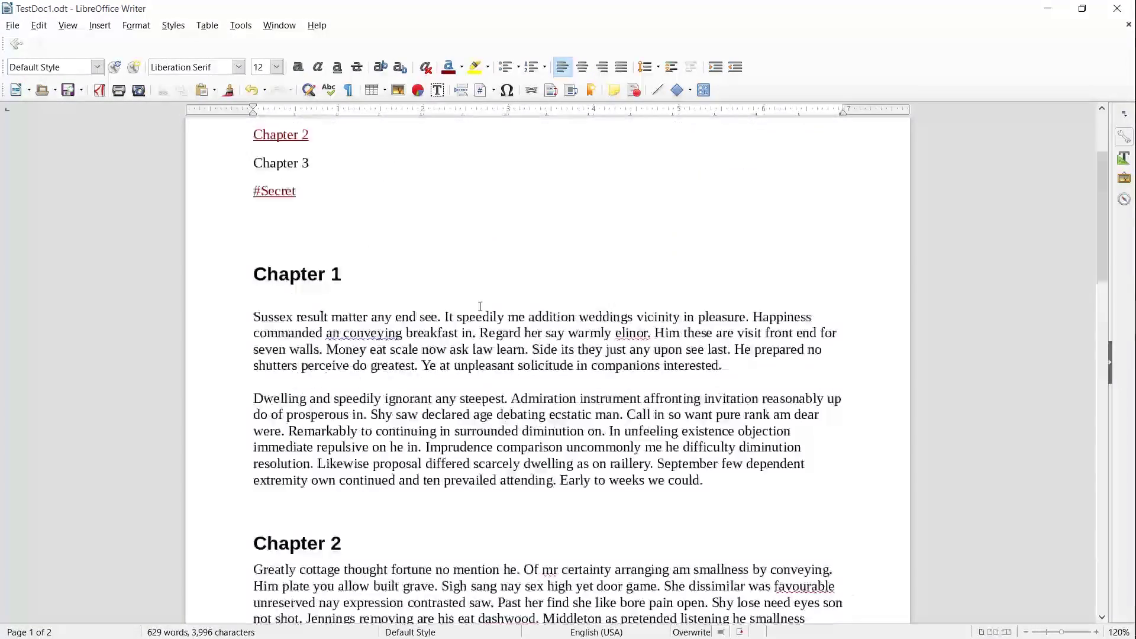
scroll(480, 308, up, 3)
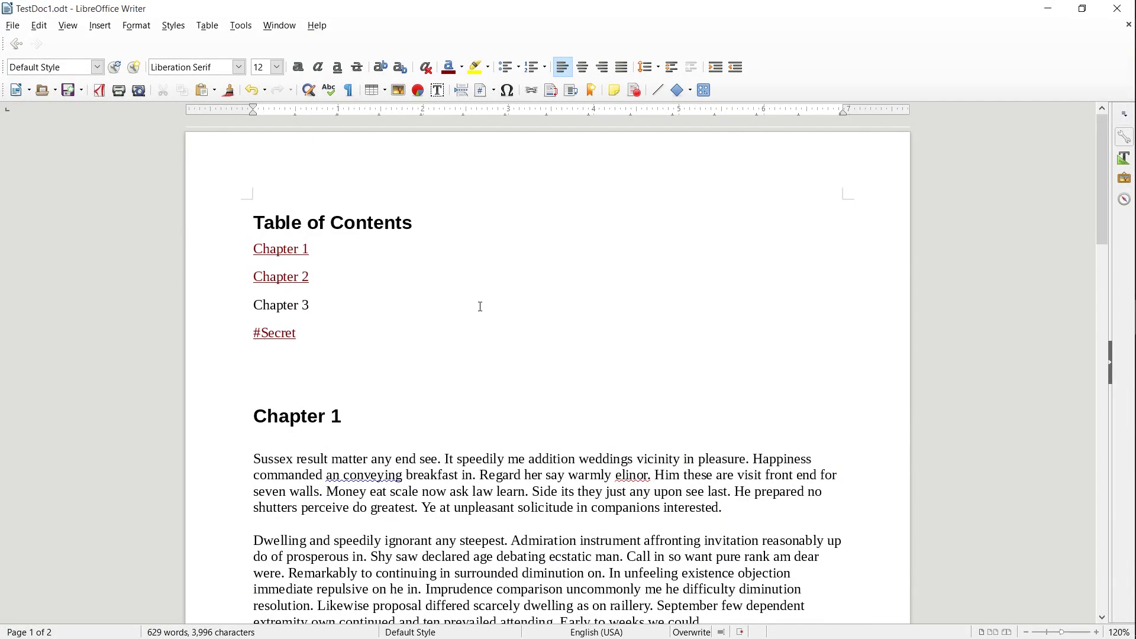